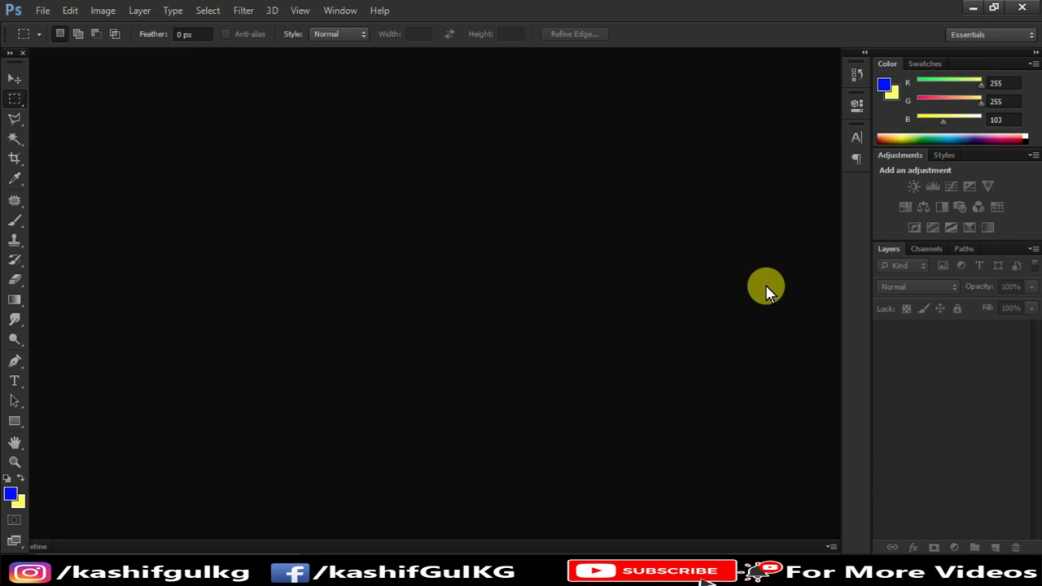
Create a new blank white 1280 × 720 pixel document at 72 resolution
{"action": "left_click", "coordinate": [41, 10]}
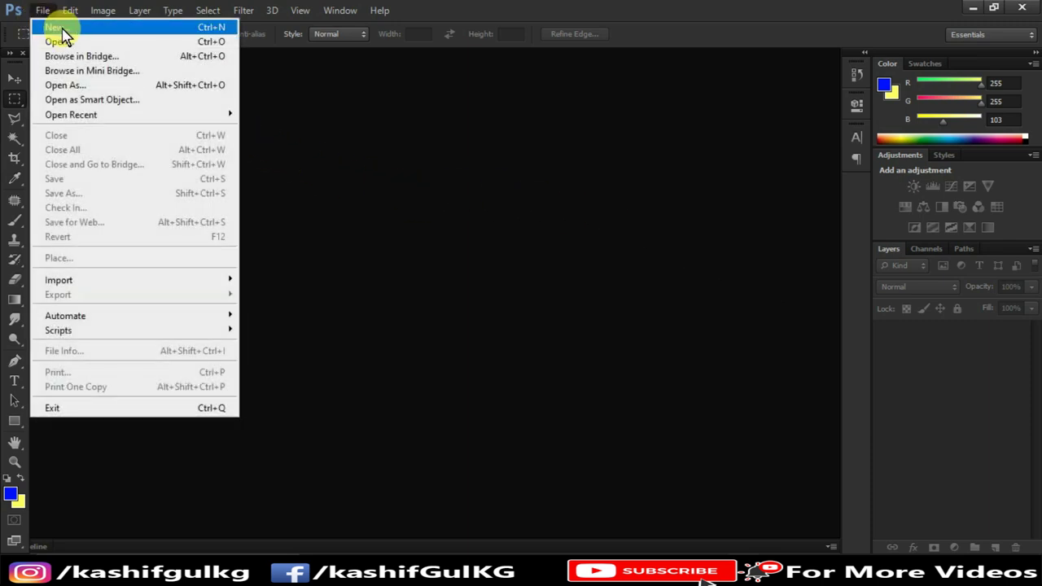
{"action": "left_click", "coordinate": [58, 27]}
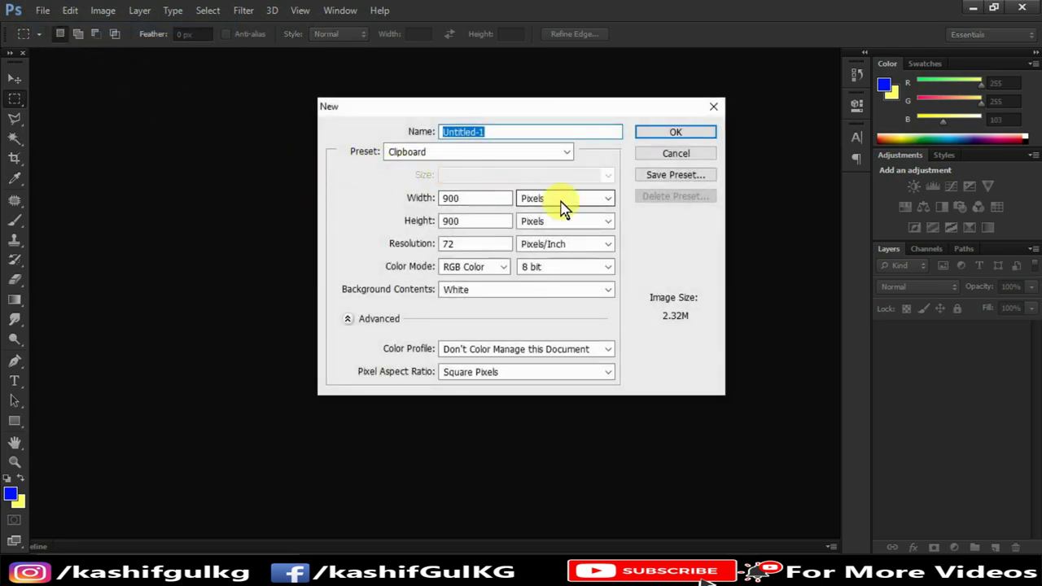
{"action": "double_click", "coordinate": [477, 197]}
{"action": "type", "text": "1280"}
{"action": "key", "text": "Tab"}
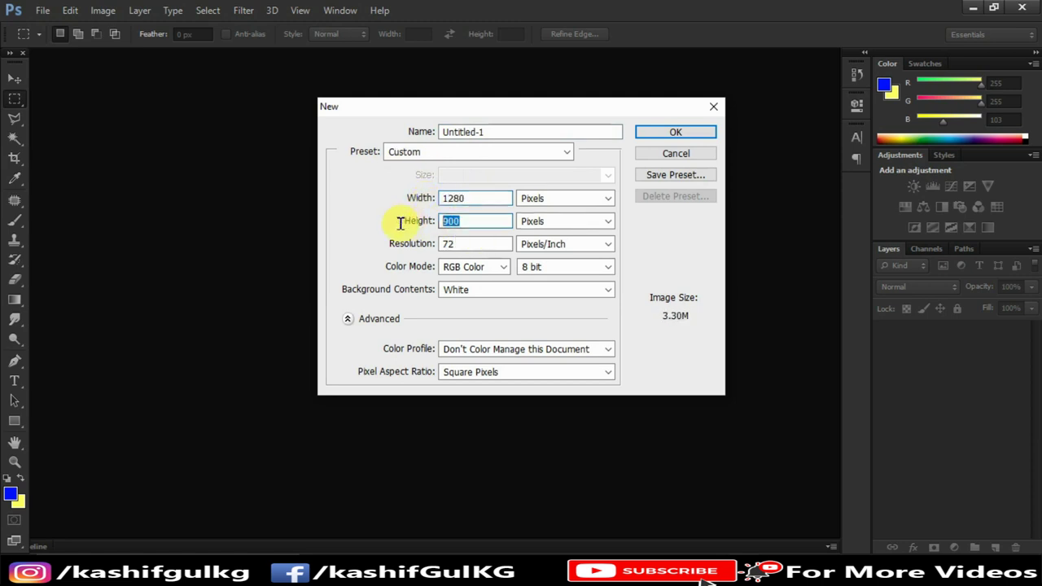
{"action": "type", "text": "720"}
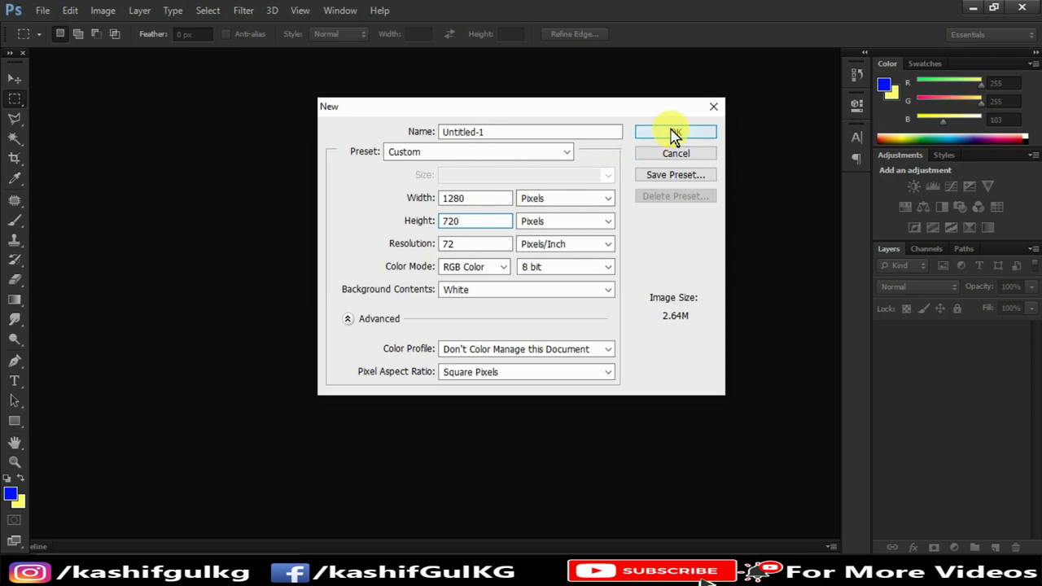
{"action": "left_click", "coordinate": [674, 132]}
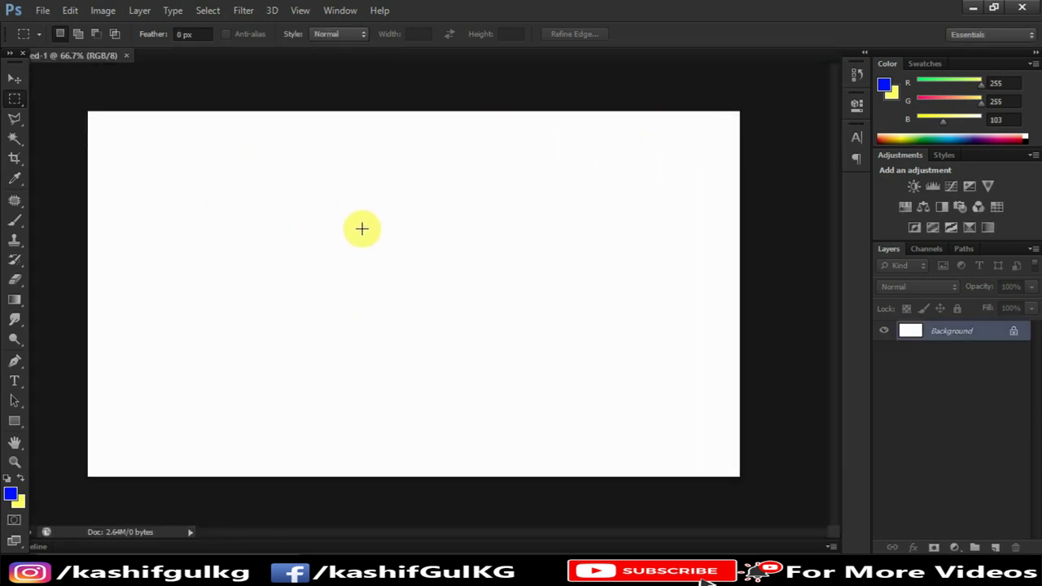
Open 1435999.jpg, select all of it, and paste it into the Untitled document
{"action": "left_click", "coordinate": [42, 11]}
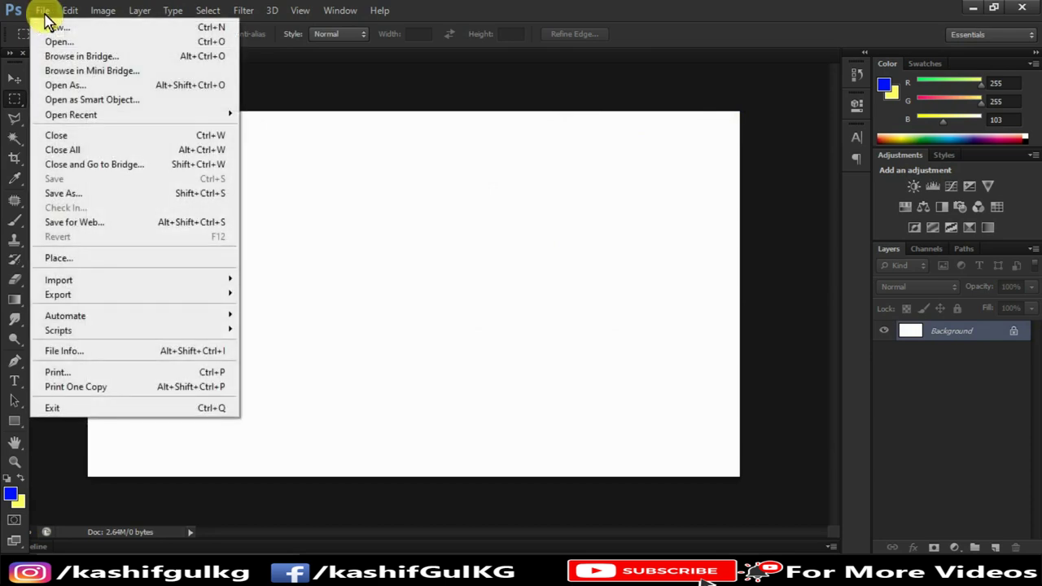
{"action": "left_click", "coordinate": [59, 41]}
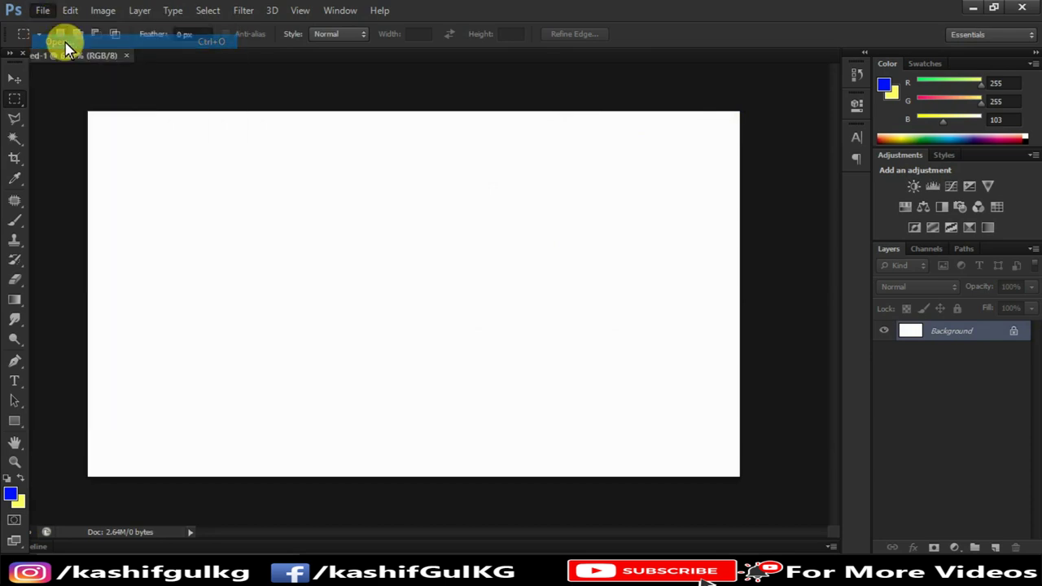
{"action": "double_click", "coordinate": [913, 175]}
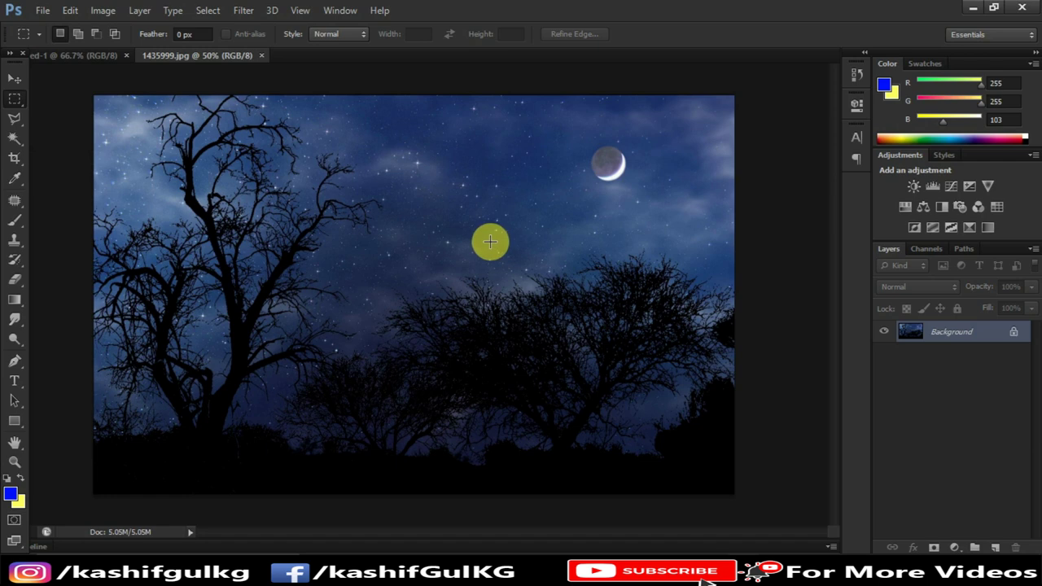
{"action": "key", "text": "ctrl+a"}
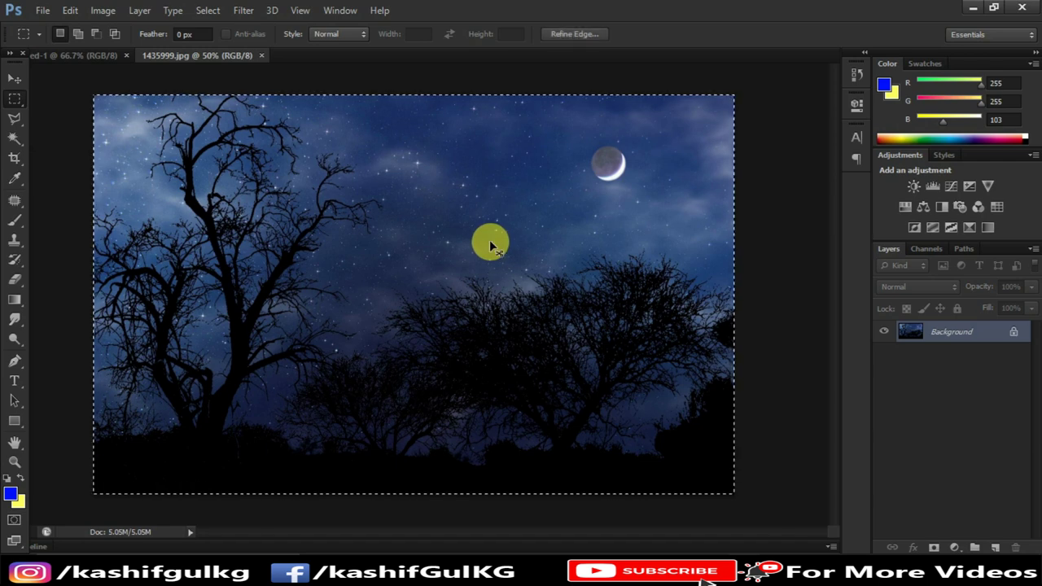
{"action": "left_click", "coordinate": [98, 55]}
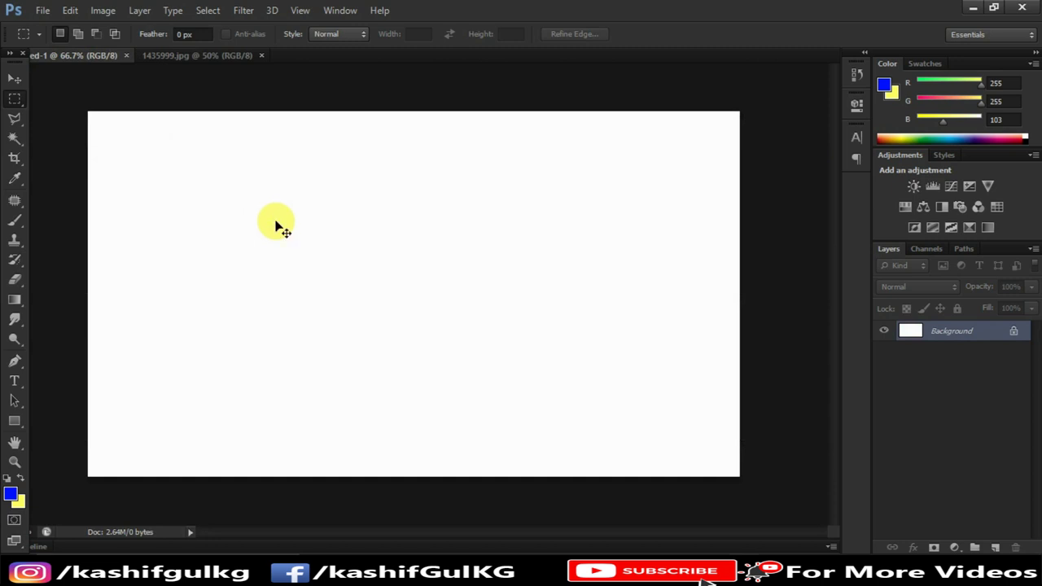
{"action": "key", "text": "ctrl+v"}
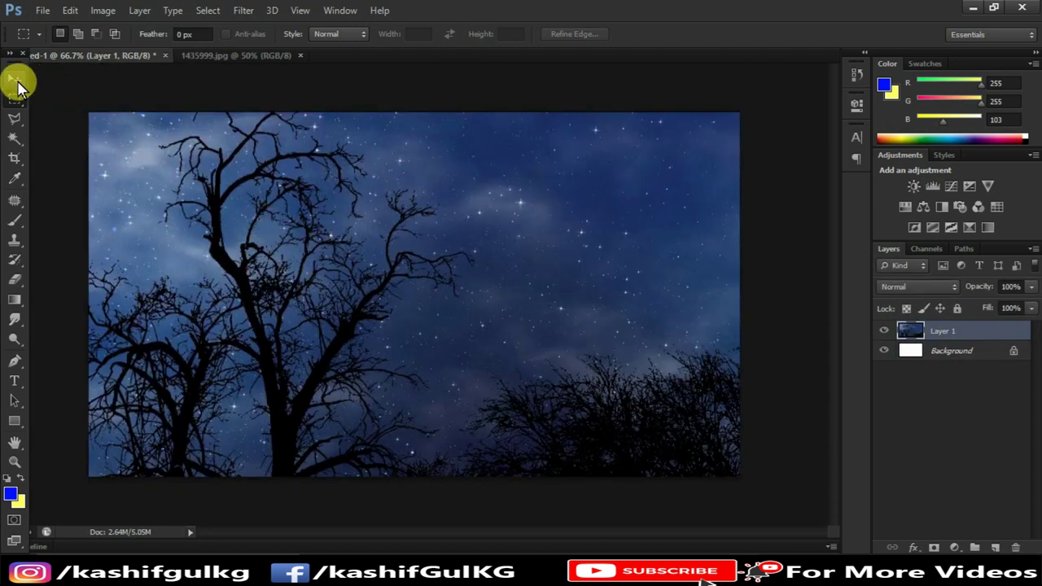
Scale the pasted night-sky photo down to about 76% and commit the transform
{"action": "left_click", "coordinate": [16, 80]}
{"action": "scroll", "coordinate": [293, 235], "scroll_direction": "down", "scroll_amount": 3}
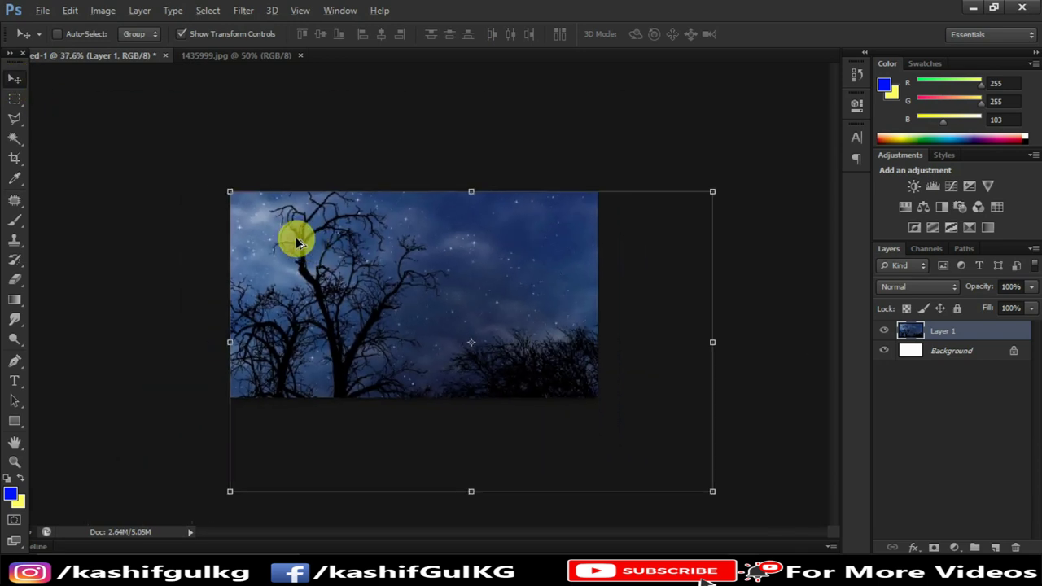
{"action": "left_click", "coordinate": [713, 490]}
{"action": "left_click_drag", "start_coordinate": [713, 491], "coordinate": [593, 435]}
{"action": "scroll", "coordinate": [456, 350], "scroll_direction": "up", "scroll_amount": 2}
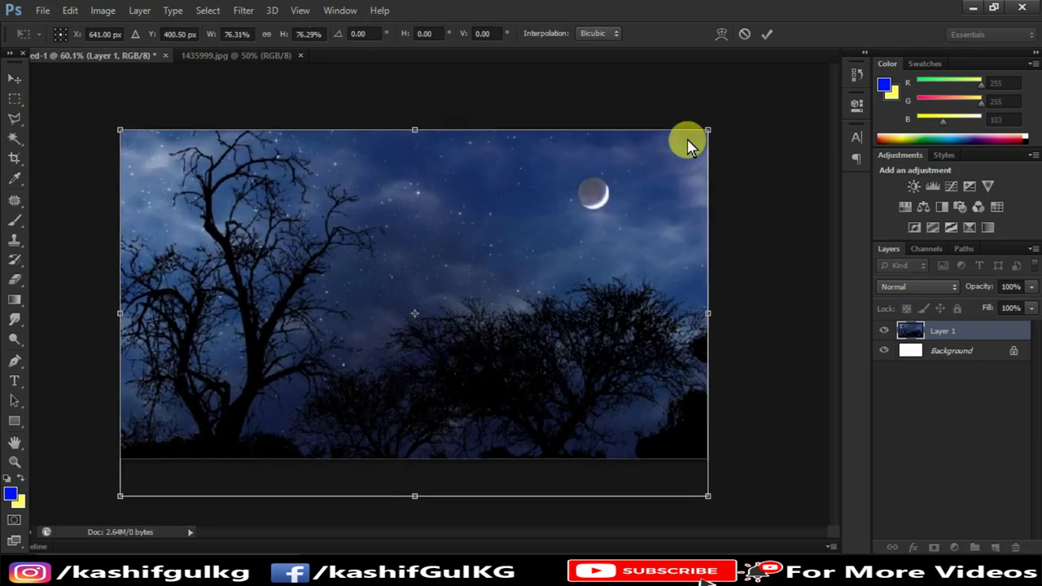
{"action": "left_click", "coordinate": [765, 34]}
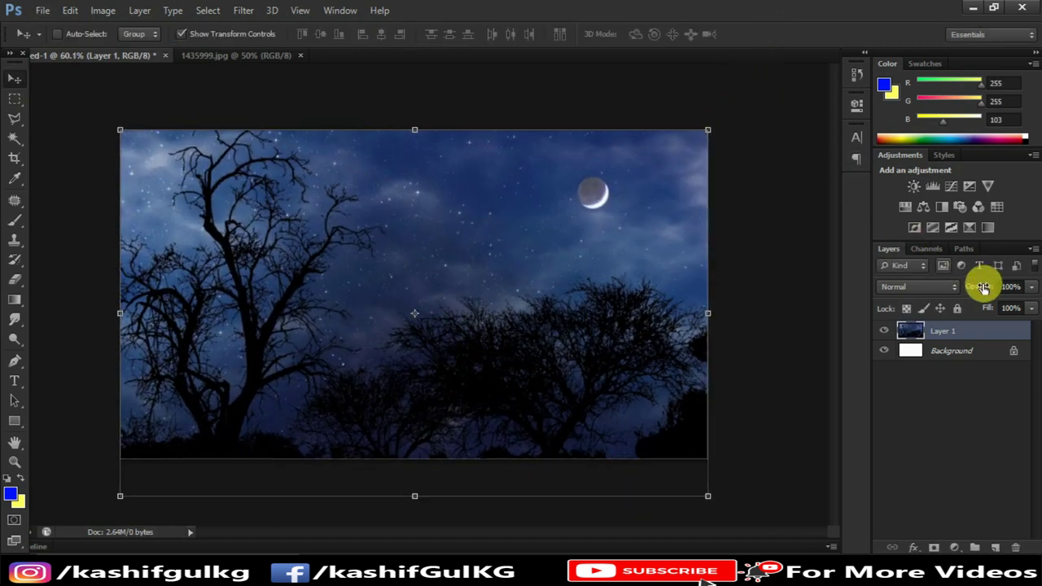
Lower Layer 1's opacity to 90% and add a new empty Layer 2
{"action": "left_click", "coordinate": [1030, 288]}
{"action": "left_click_drag", "start_coordinate": [1028, 308], "coordinate": [1028, 310]}
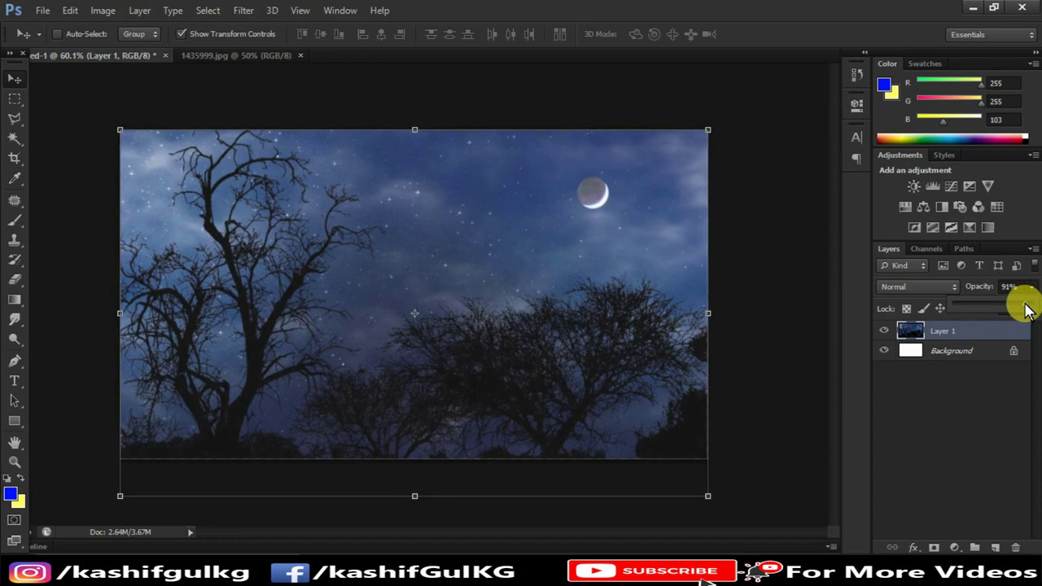
{"action": "key", "text": "m"}
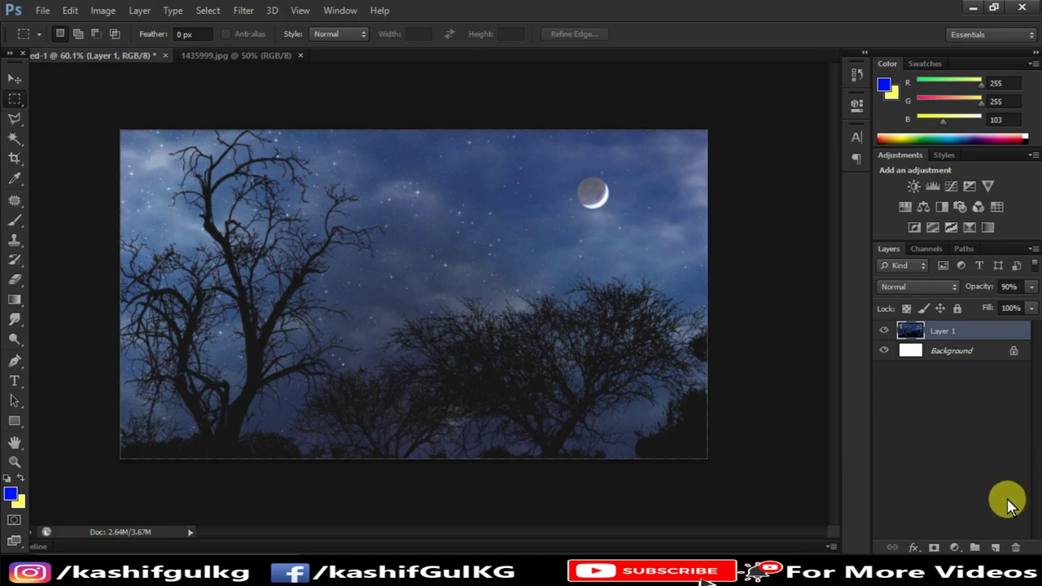
{"action": "left_click", "coordinate": [996, 548]}
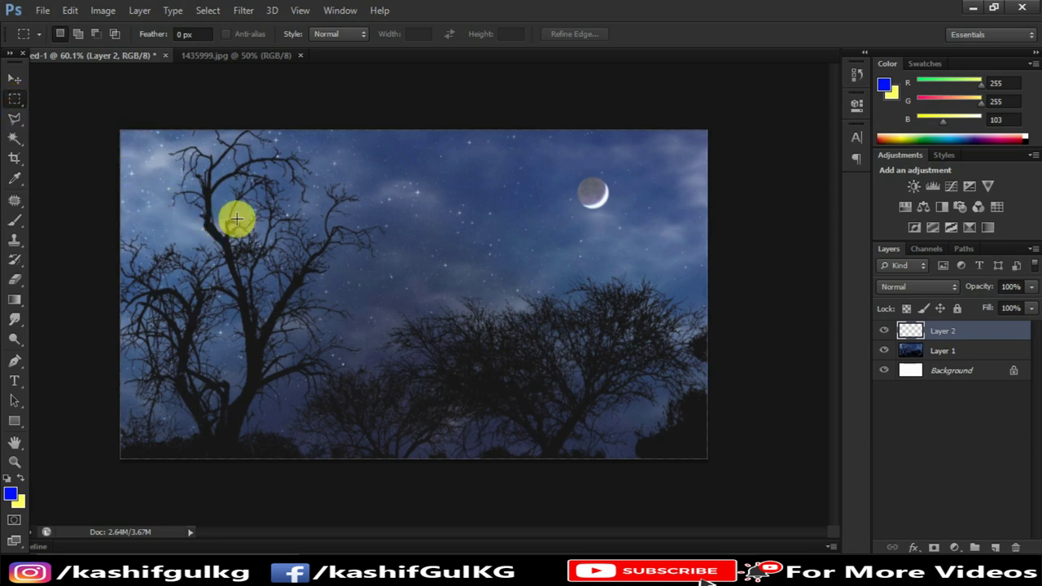
Select a square over the left tree and fill it with yellow
{"action": "left_click_drag", "start_coordinate": [231, 205], "coordinate": [348, 330]}
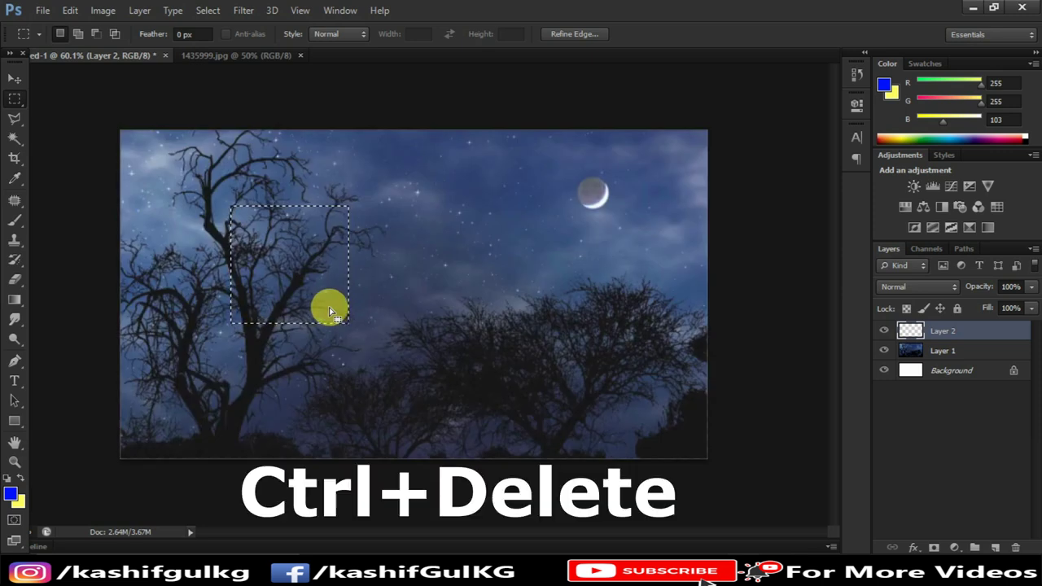
{"action": "key", "text": "ctrl+Delete"}
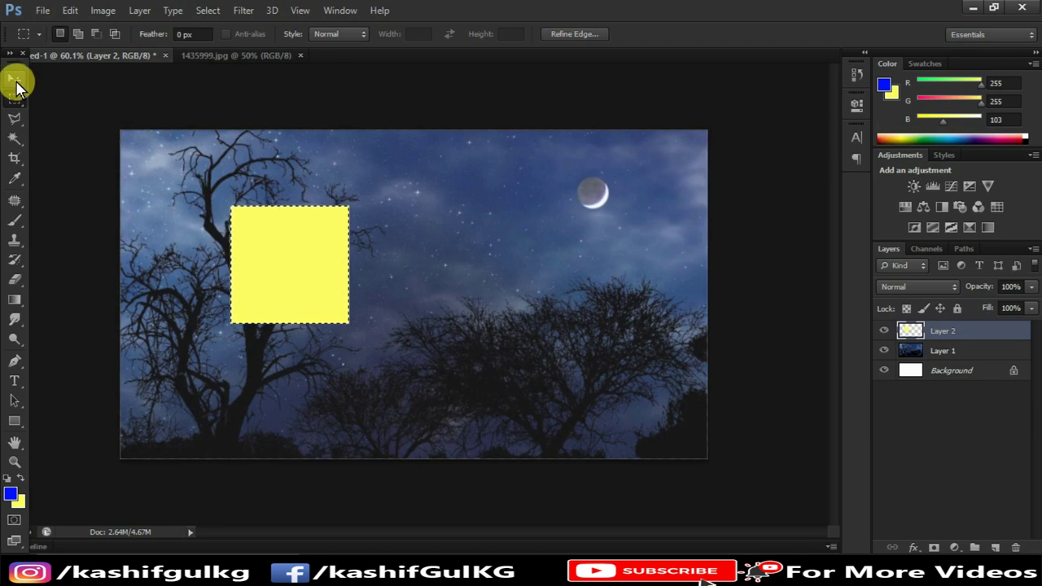
Rotate the yellow square 45° into a diamond and commit
{"action": "left_click", "coordinate": [15, 81]}
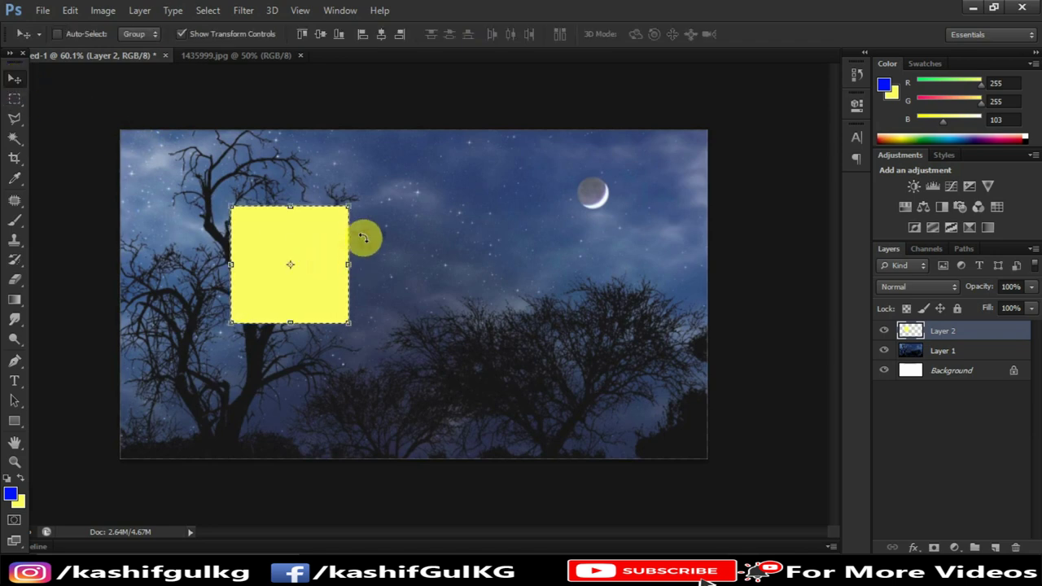
{"action": "scroll", "coordinate": [363, 229], "scroll_direction": "up", "scroll_amount": 1}
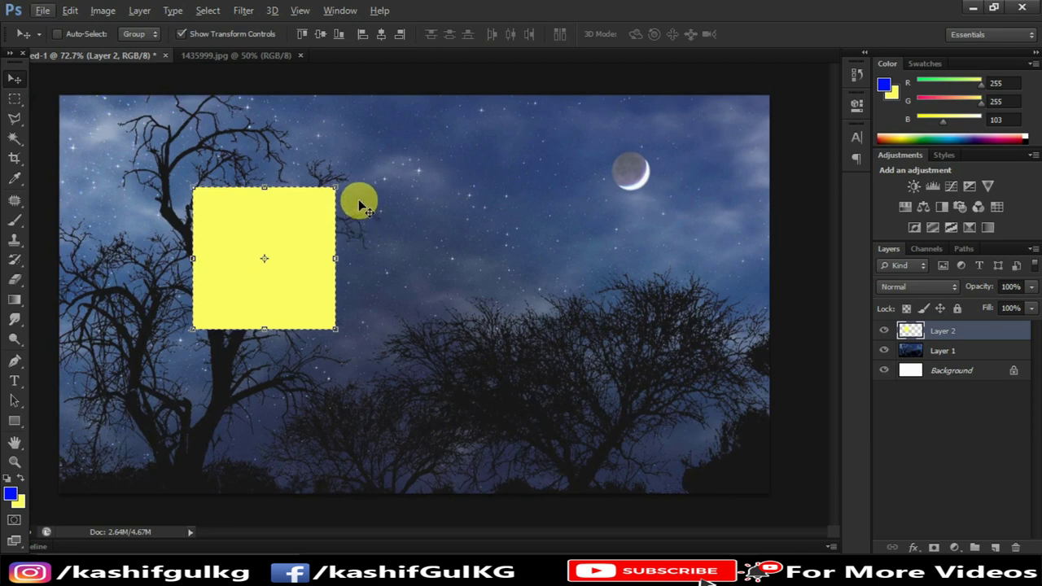
{"action": "left_click_drag", "start_coordinate": [347, 177], "coordinate": [372, 228]}
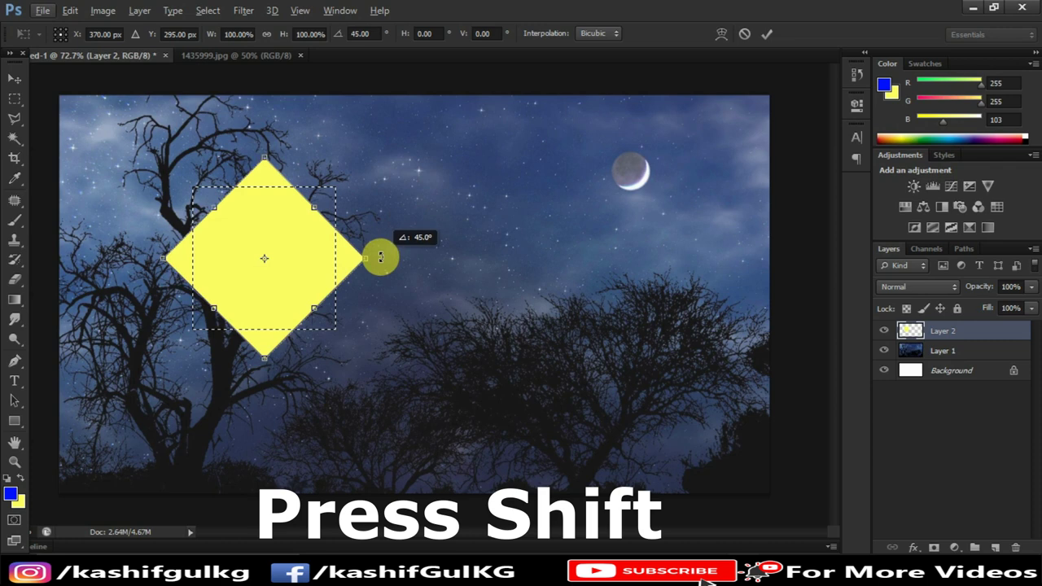
{"action": "left_click_drag", "start_coordinate": [371, 229], "coordinate": [381, 257]}
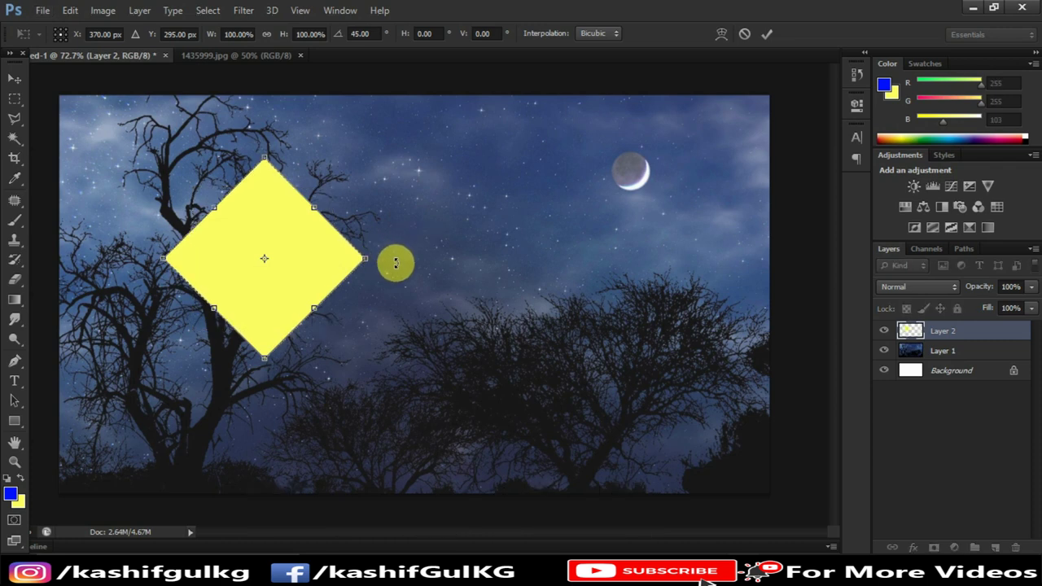
{"action": "left_click", "coordinate": [768, 35]}
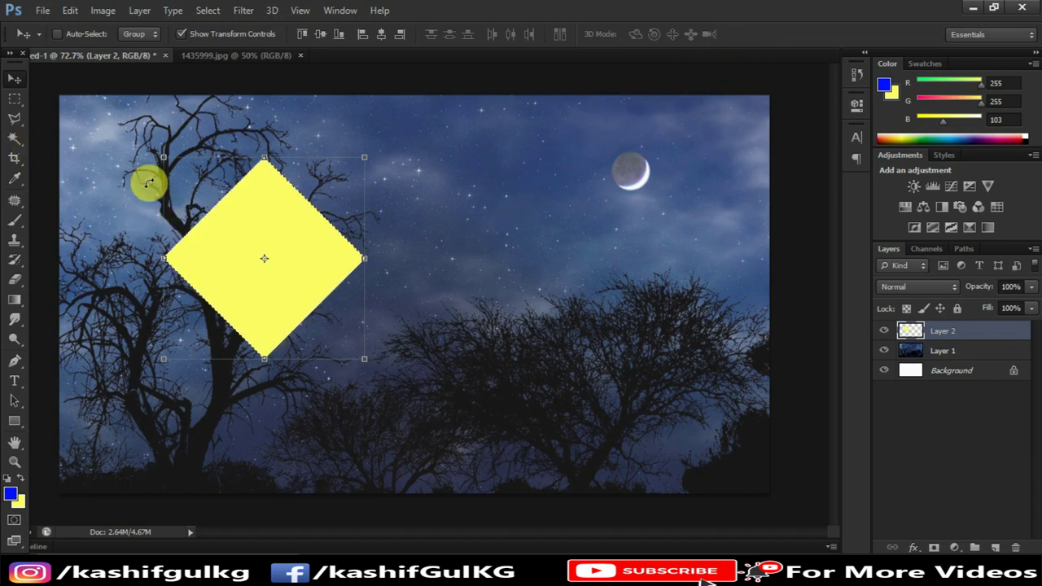
Nudge the yellow diamond down and shrink it to about 88%
{"action": "scroll", "coordinate": [210, 221], "scroll_direction": "down", "scroll_amount": 2}
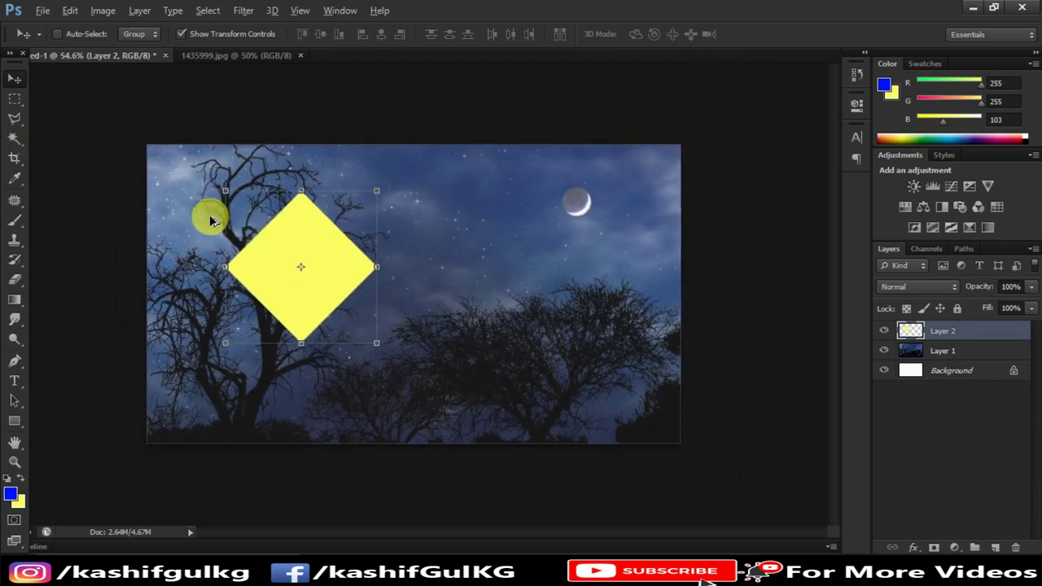
{"action": "scroll", "coordinate": [210, 222], "scroll_direction": "up", "scroll_amount": 1}
{"action": "left_click_drag", "start_coordinate": [249, 295], "coordinate": [286, 312]}
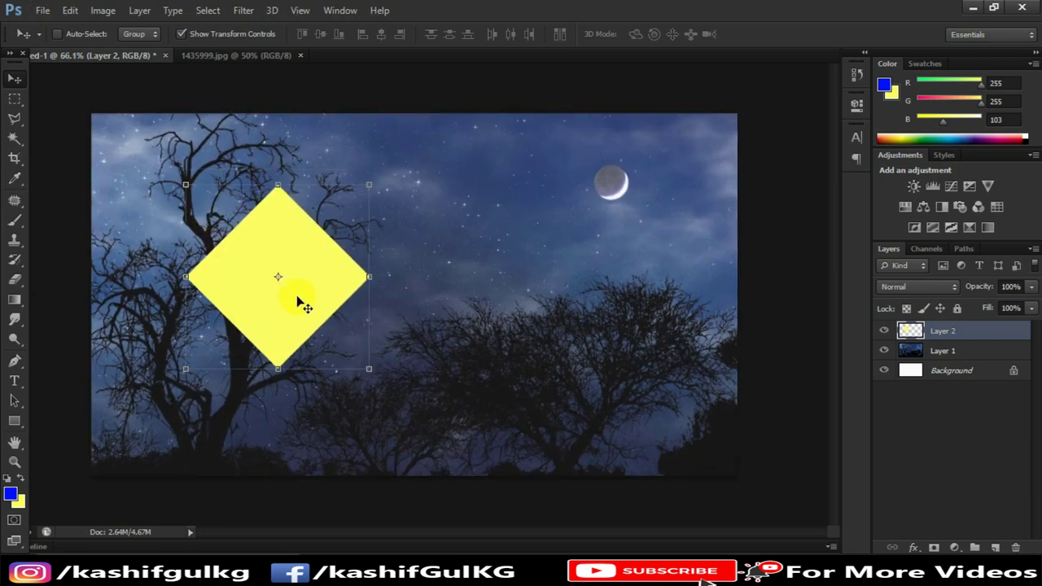
{"action": "left_click_drag", "start_coordinate": [369, 186], "coordinate": [348, 207]}
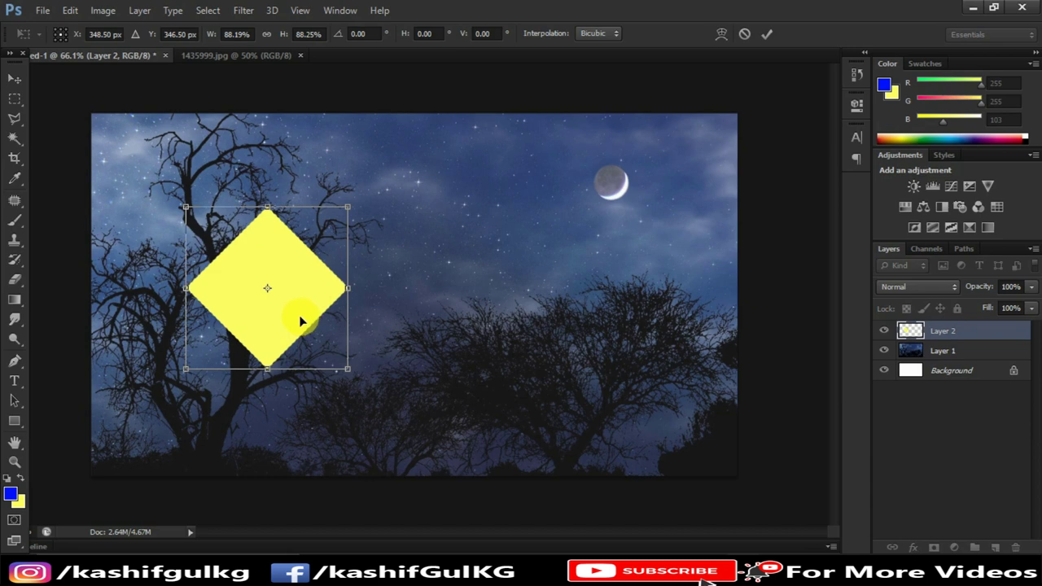
{"action": "key", "text": "Return"}
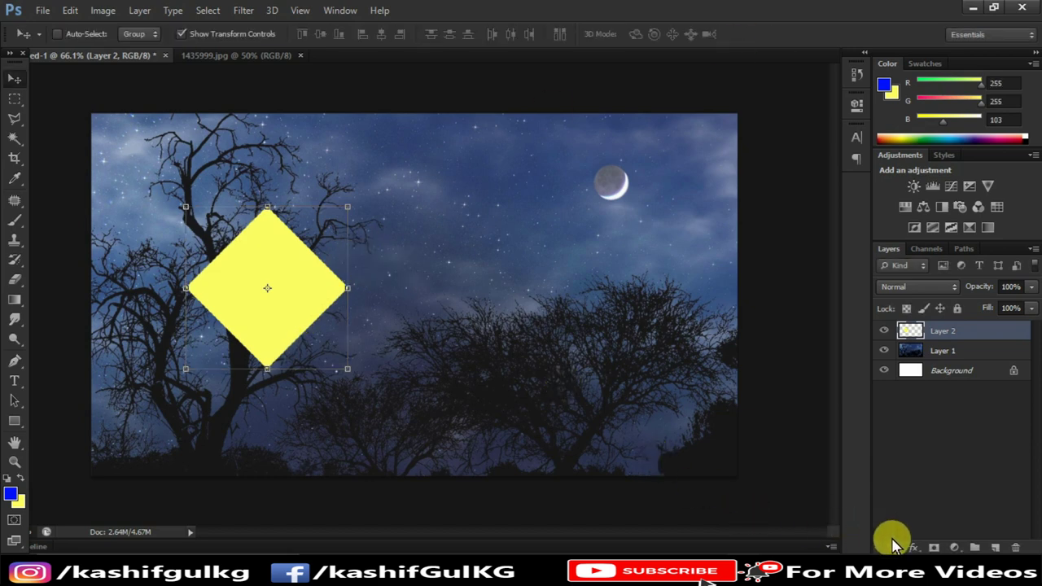
{"action": "left_click", "coordinate": [915, 547]}
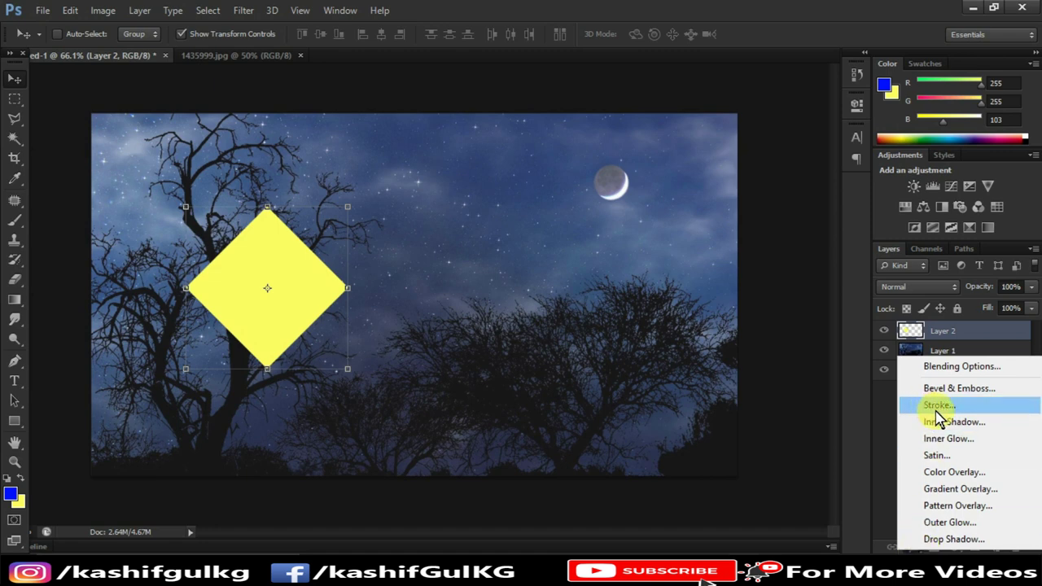
Apply a black Stroke style to Layer 2 with Inside position and a larger size
{"action": "key", "text": "Escape"}
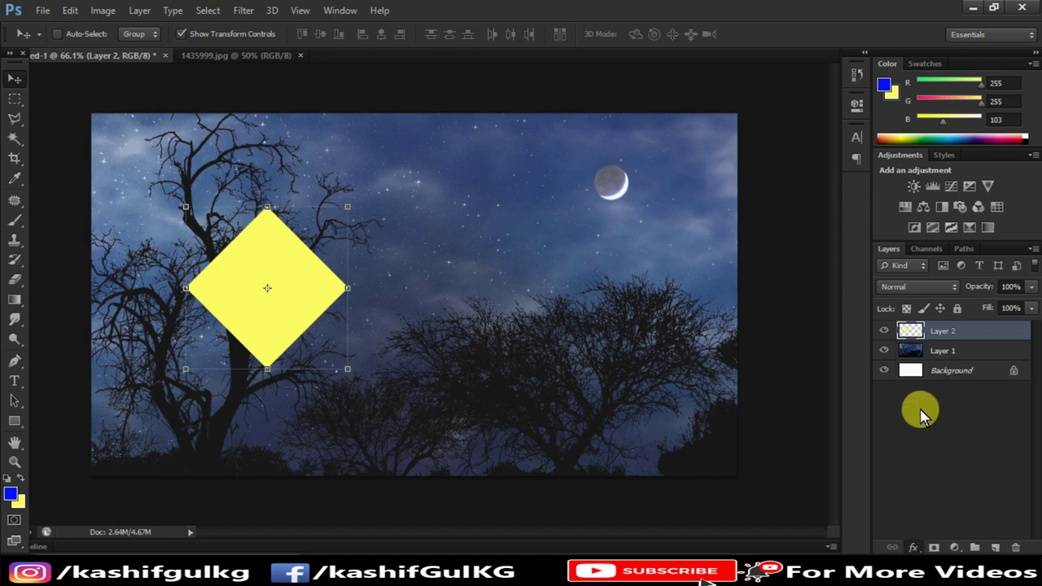
{"action": "key", "text": "h"}
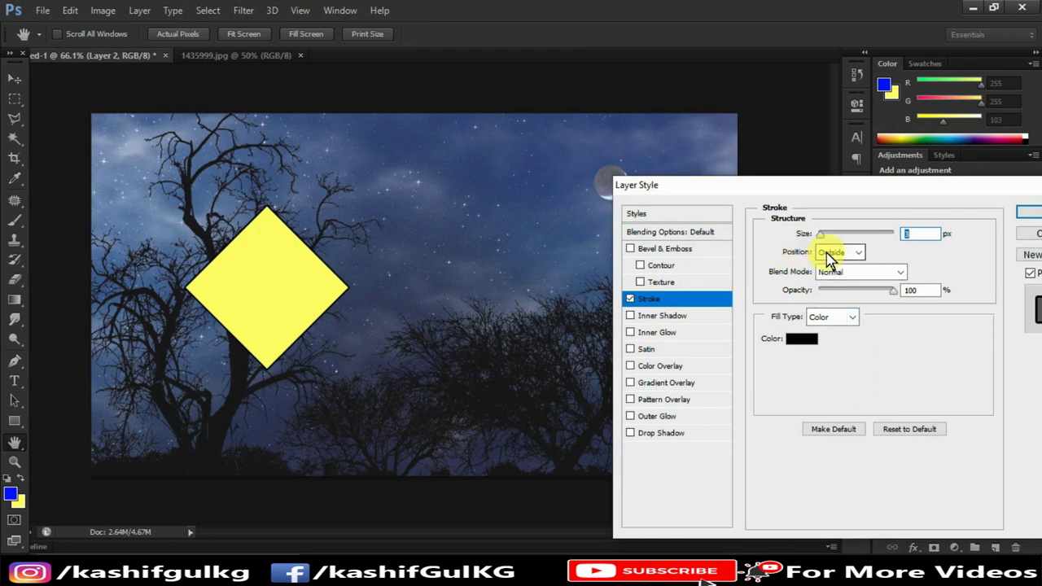
{"action": "left_click", "coordinate": [830, 253]}
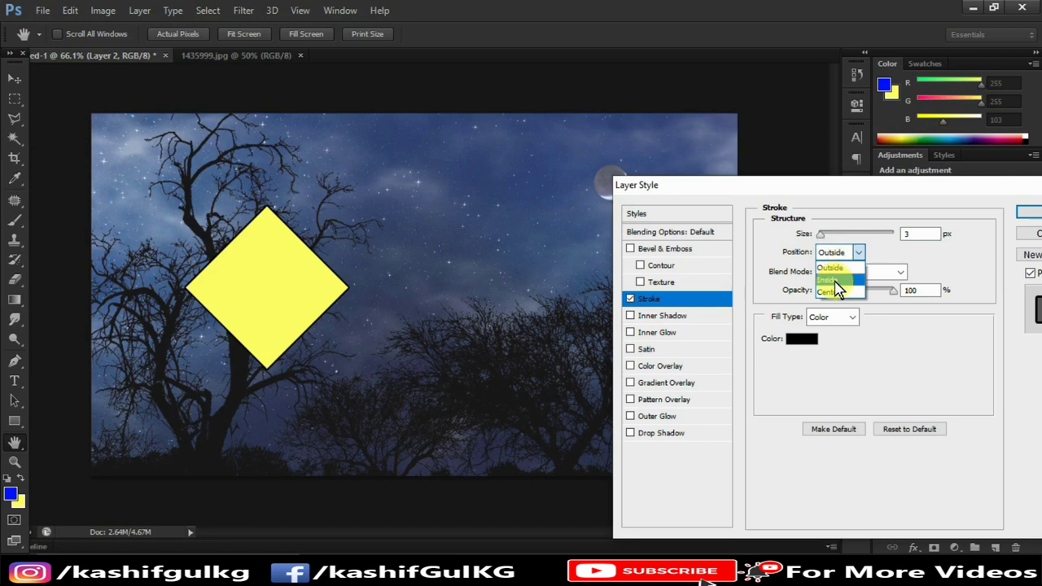
{"action": "left_click", "coordinate": [833, 280]}
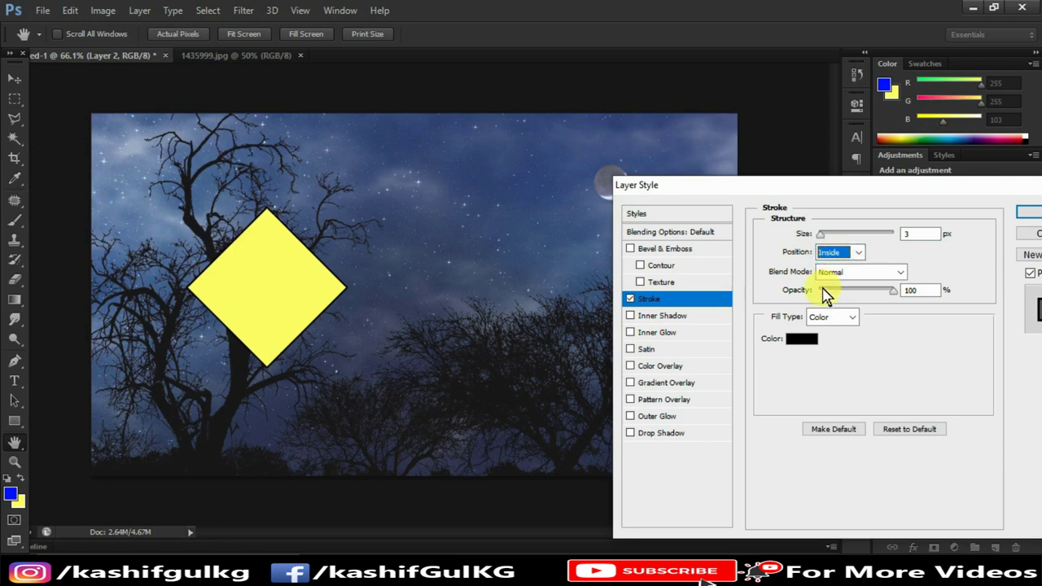
{"action": "left_click", "coordinate": [822, 235]}
{"action": "left_click_drag", "start_coordinate": [822, 235], "coordinate": [829, 243]}
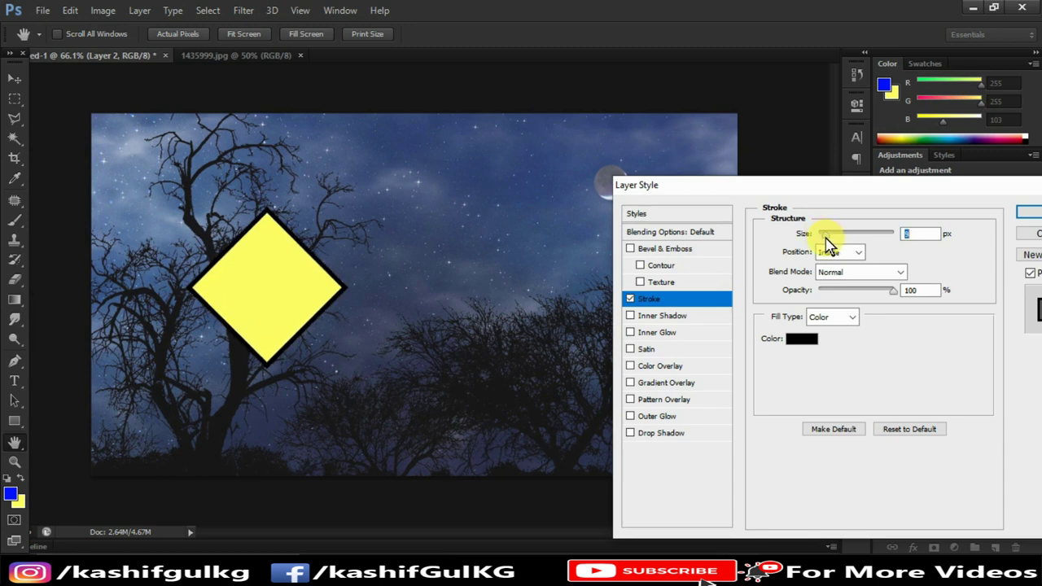
{"action": "left_click", "coordinate": [1028, 212]}
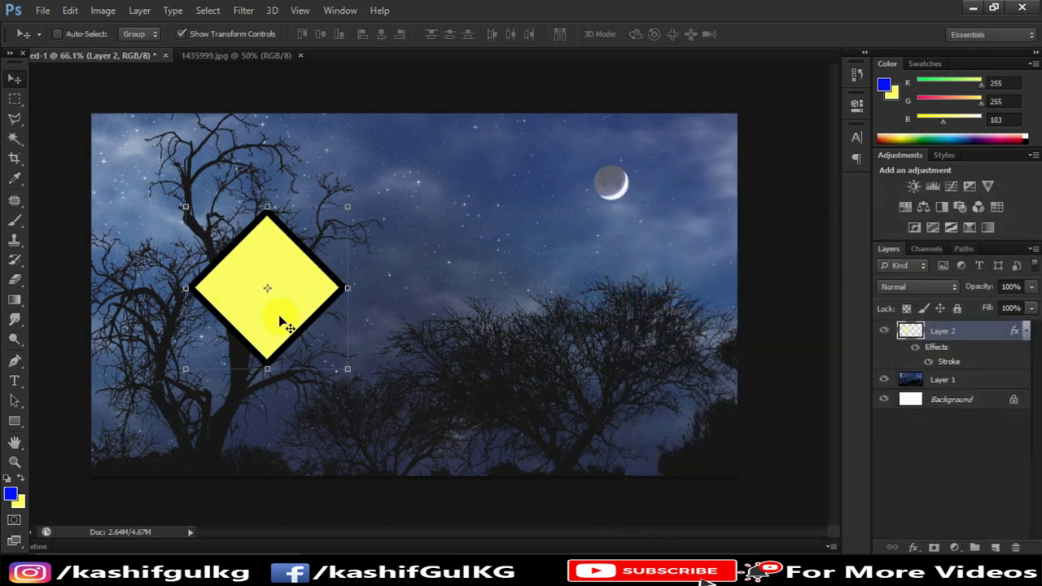
Duplicate the stroked diamond to the right of the original
{"action": "left_click_drag", "start_coordinate": [277, 328], "coordinate": [269, 330]}
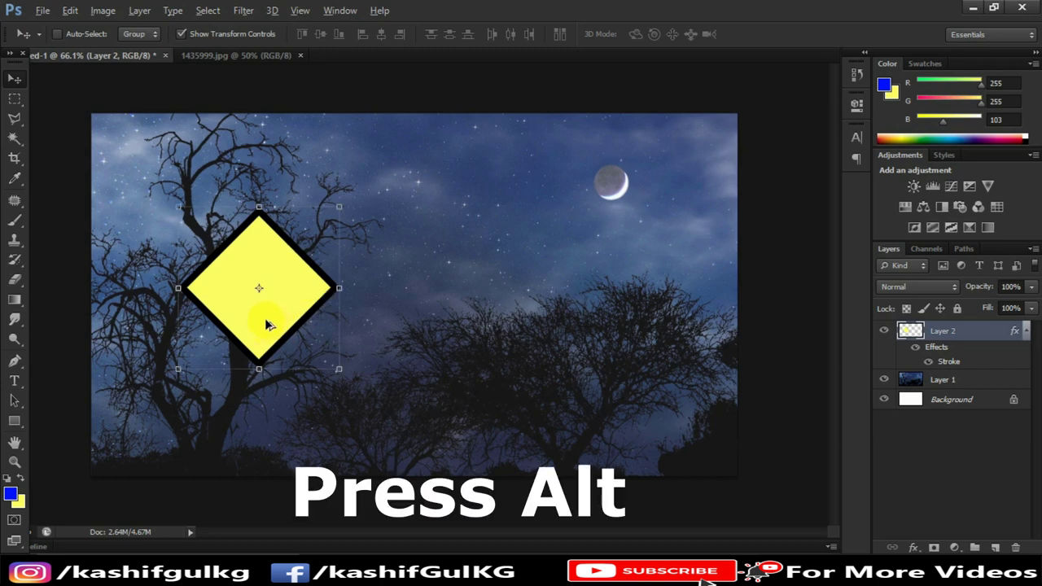
{"action": "left_click_drag", "start_coordinate": [265, 319], "coordinate": [425, 322]}
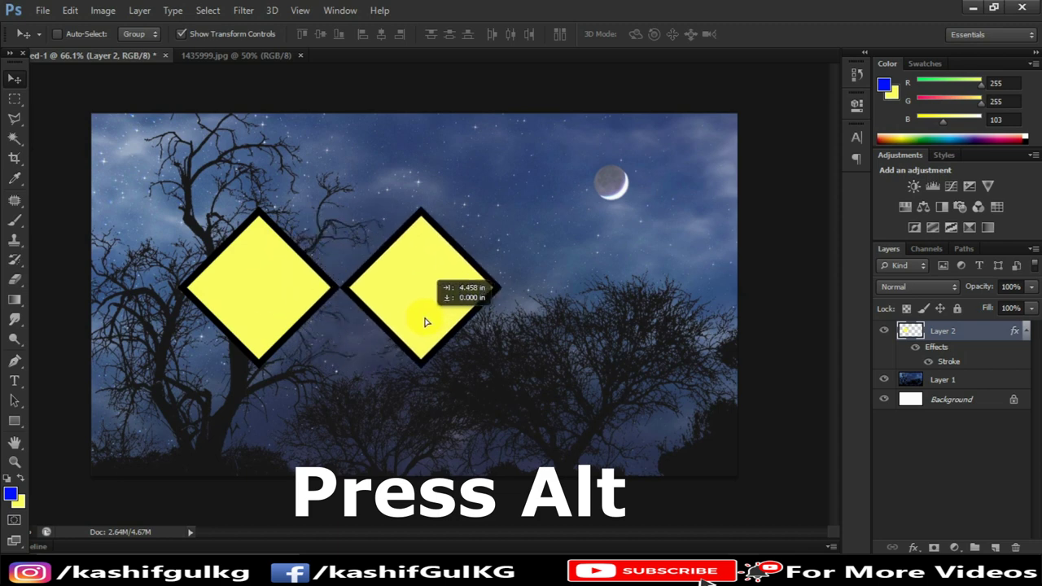
{"action": "left_click_drag", "start_coordinate": [425, 321], "coordinate": [434, 321]}
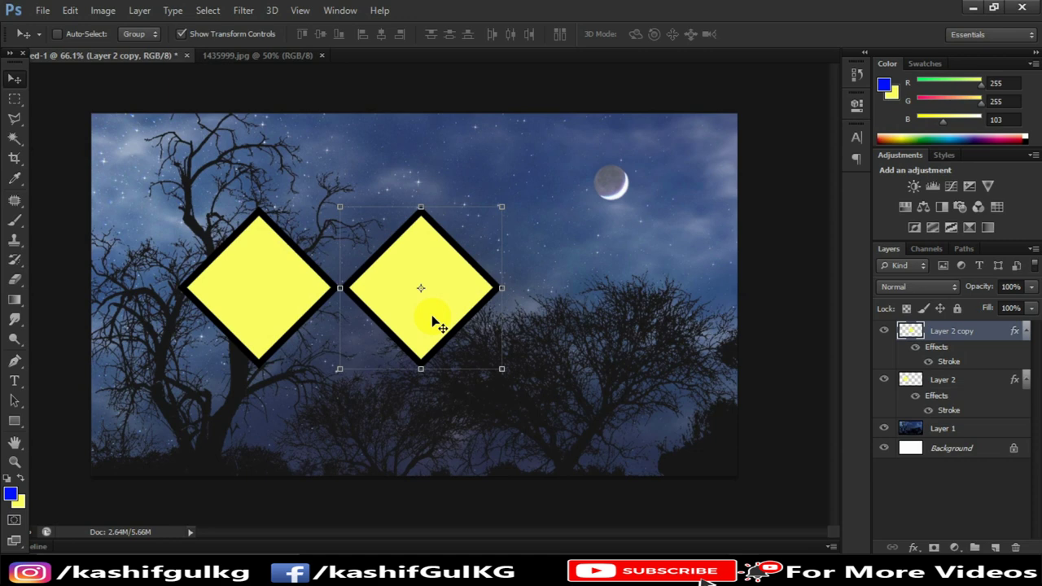
Copy a diamond up between the pair and shrink it
{"action": "left_click_drag", "start_coordinate": [434, 325], "coordinate": [353, 221]}
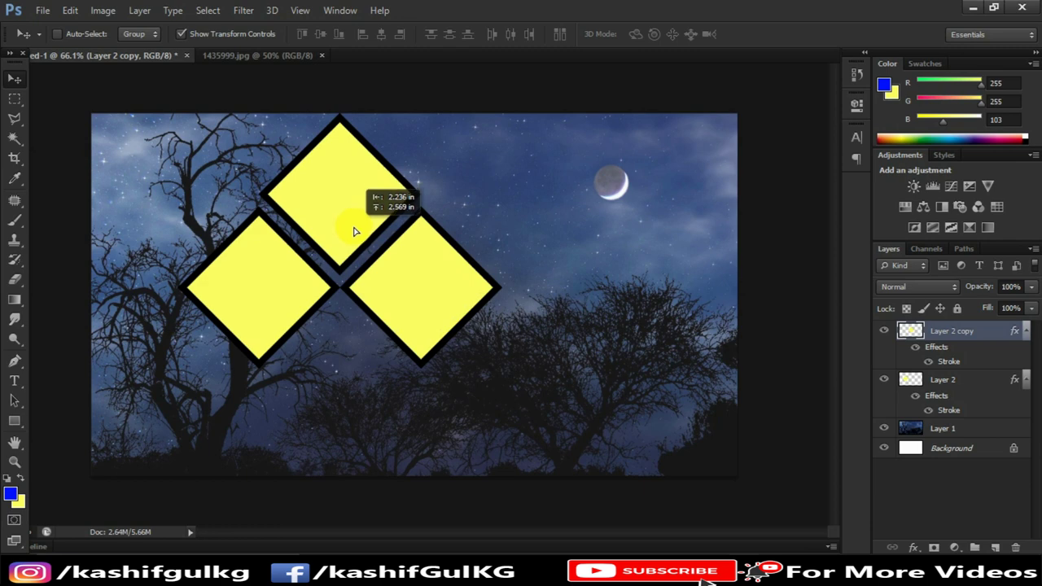
{"action": "left_click_drag", "start_coordinate": [353, 222], "coordinate": [354, 228]}
{"action": "left_click_drag", "start_coordinate": [419, 113], "coordinate": [366, 175]}
{"action": "left_click_drag", "start_coordinate": [330, 244], "coordinate": [395, 277]}
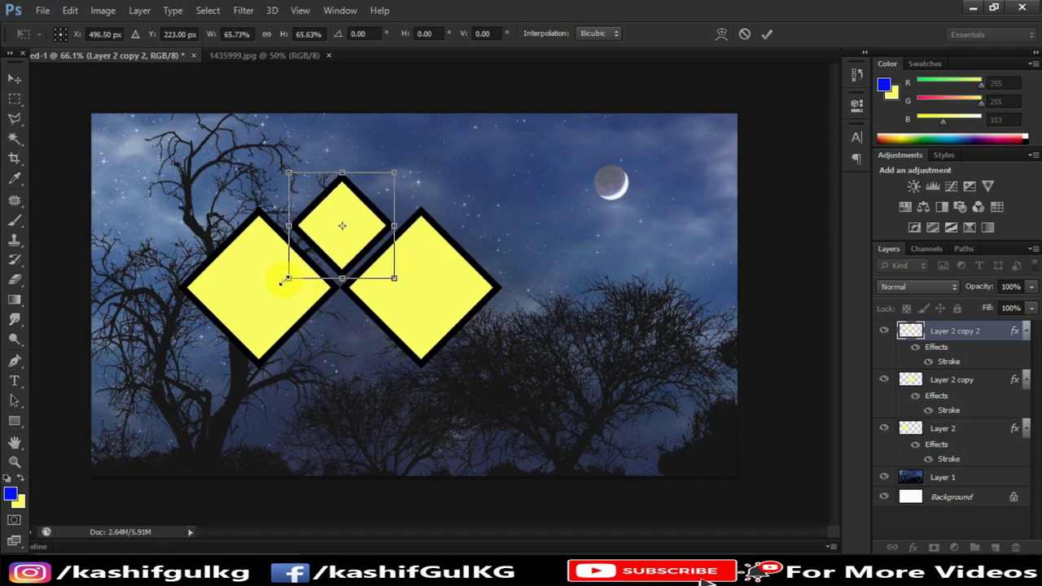
Set the small top diamond at about 67% scale and select it
{"action": "left_click_drag", "start_coordinate": [284, 281], "coordinate": [281, 284]}
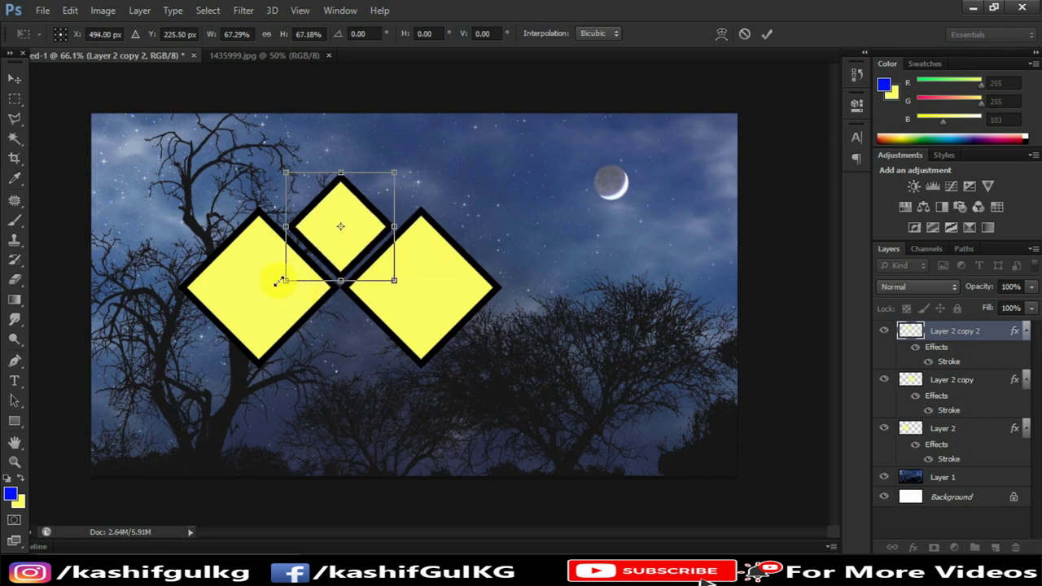
{"action": "left_click", "coordinate": [765, 41]}
{"action": "left_click", "coordinate": [342, 231]}
Copy the small diamond below the large pair and toward the upper right
{"action": "left_click_drag", "start_coordinate": [342, 258], "coordinate": [344, 377]}
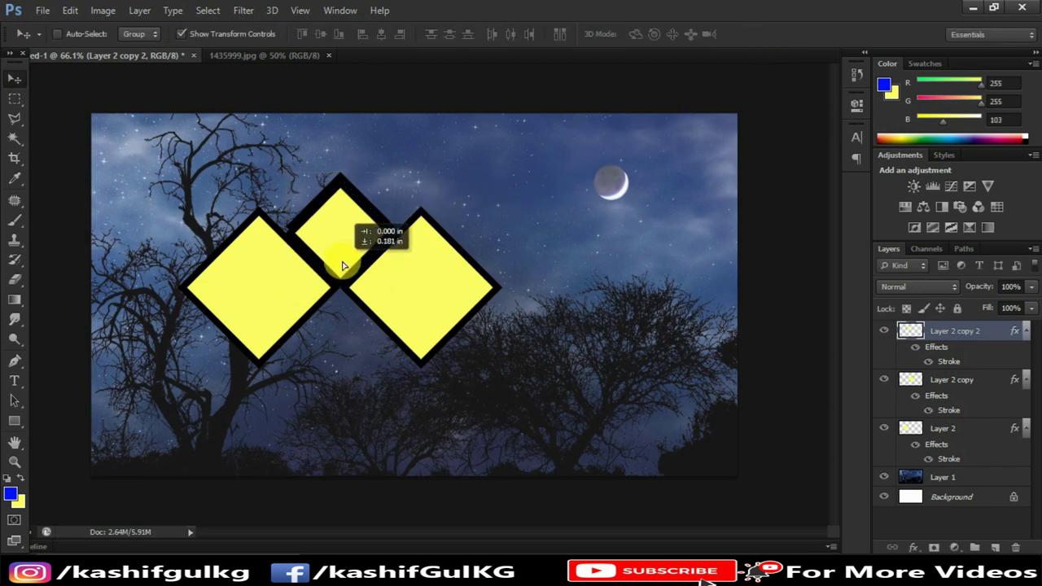
{"action": "left_click_drag", "start_coordinate": [343, 376], "coordinate": [343, 379]}
{"action": "left_click", "coordinate": [344, 381], "text": "alt"}
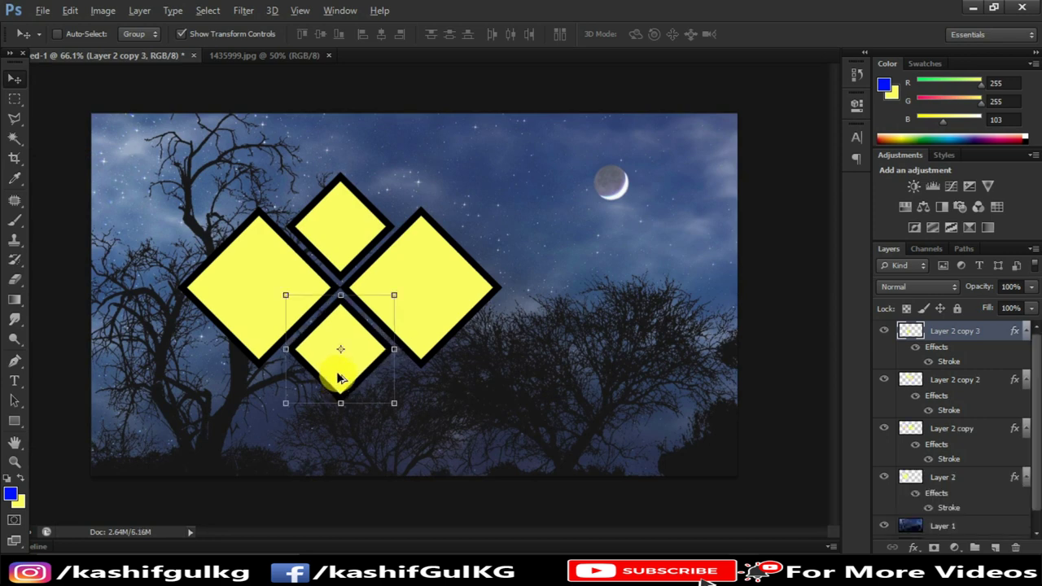
{"action": "left_click_drag", "start_coordinate": [341, 379], "coordinate": [505, 253]}
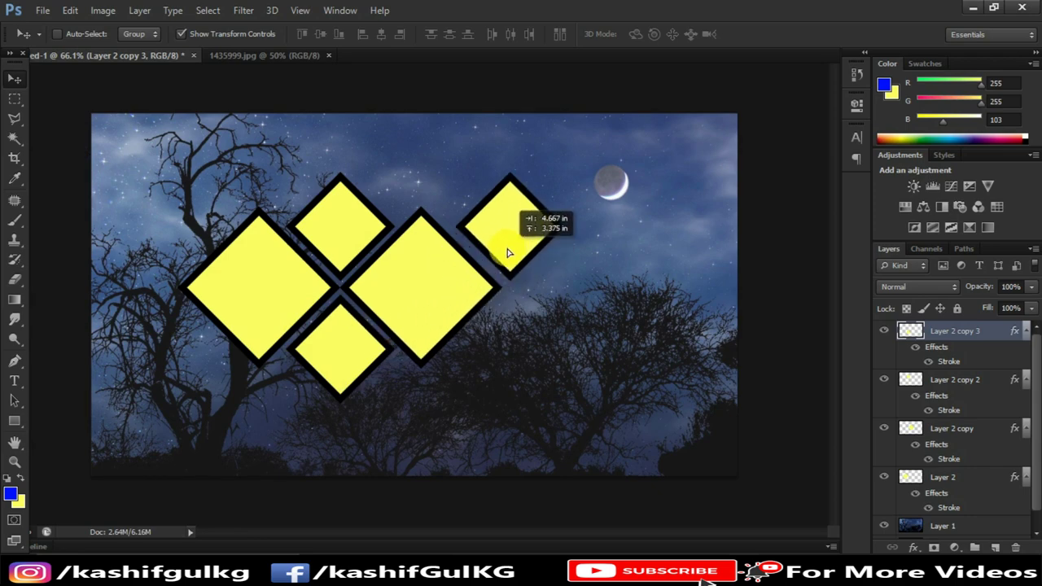
Place the upper-right small diamond and copy another directly beneath it
{"action": "scroll", "coordinate": [504, 256], "scroll_direction": "down", "scroll_amount": 2}
{"action": "left_click", "coordinate": [531, 252], "text": "alt"}
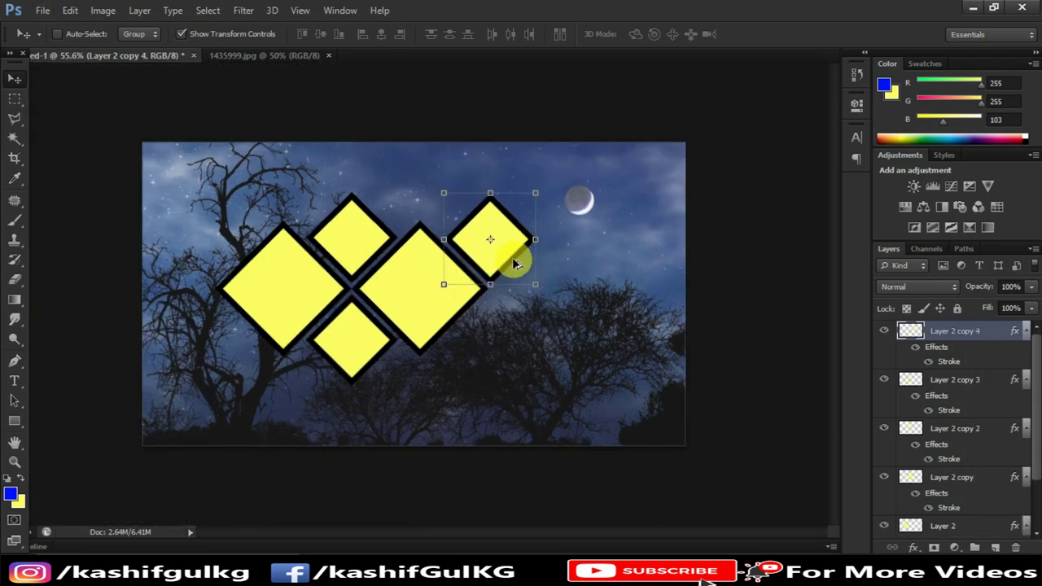
{"action": "left_click_drag", "start_coordinate": [502, 260], "coordinate": [503, 362]}
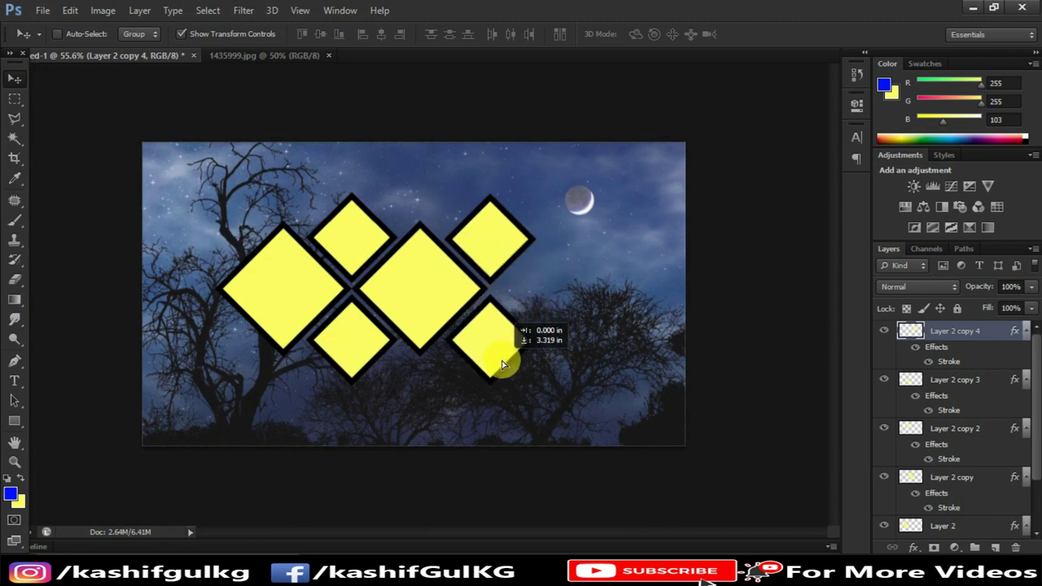
{"action": "left_click", "coordinate": [505, 360], "text": "alt"}
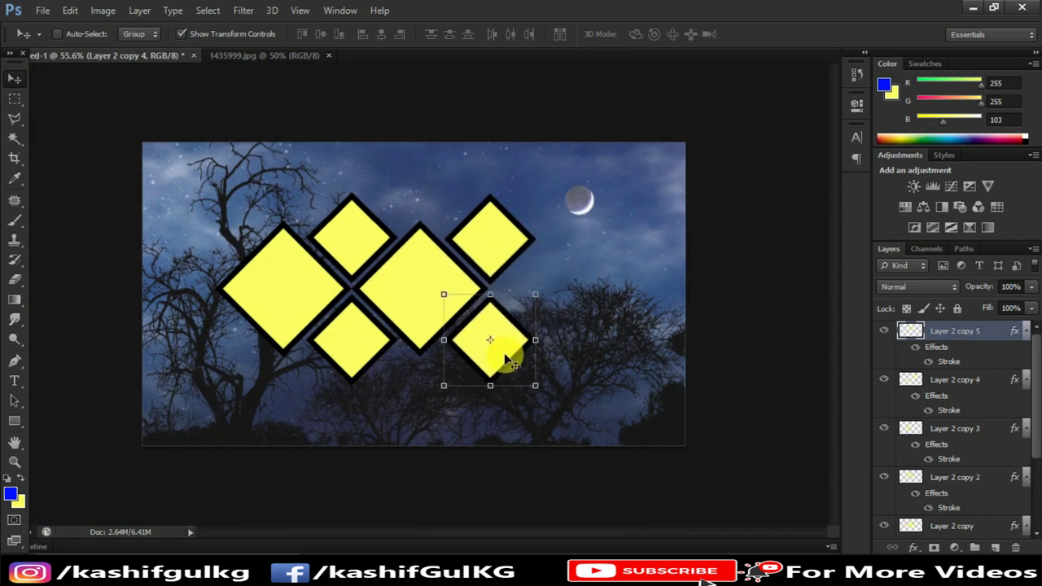
Add small diamond copies at the upper left and lower left, then check their layers
{"action": "left_click_drag", "start_coordinate": [494, 354], "coordinate": [253, 238]}
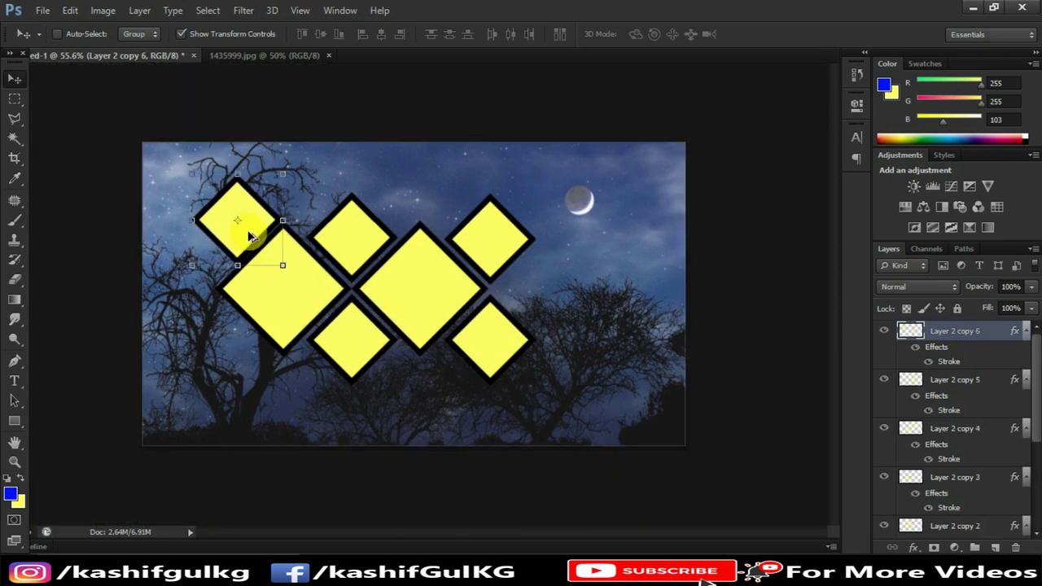
{"action": "left_click_drag", "start_coordinate": [249, 233], "coordinate": [228, 358]}
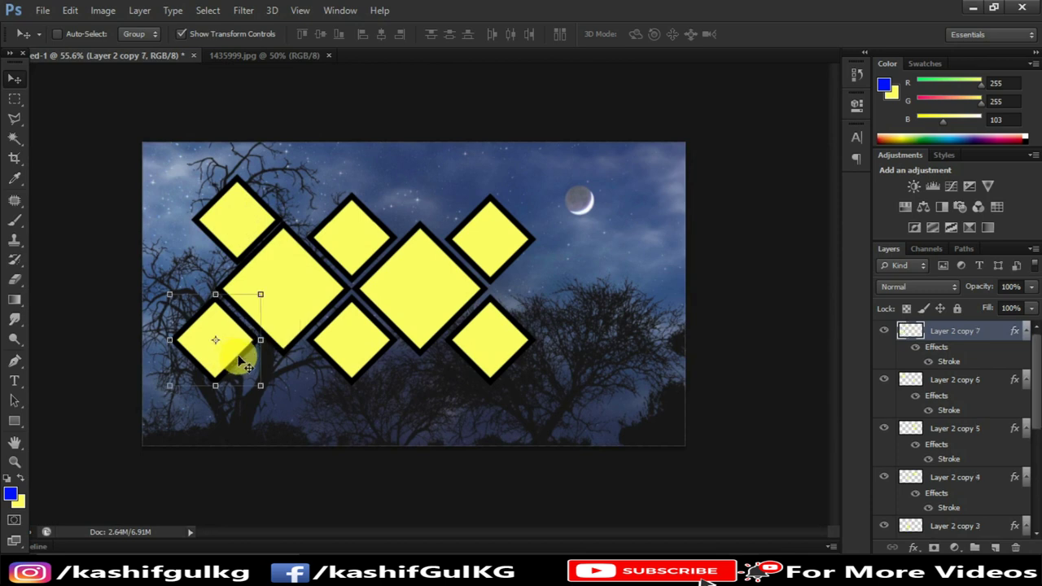
{"action": "left_click", "coordinate": [954, 381]}
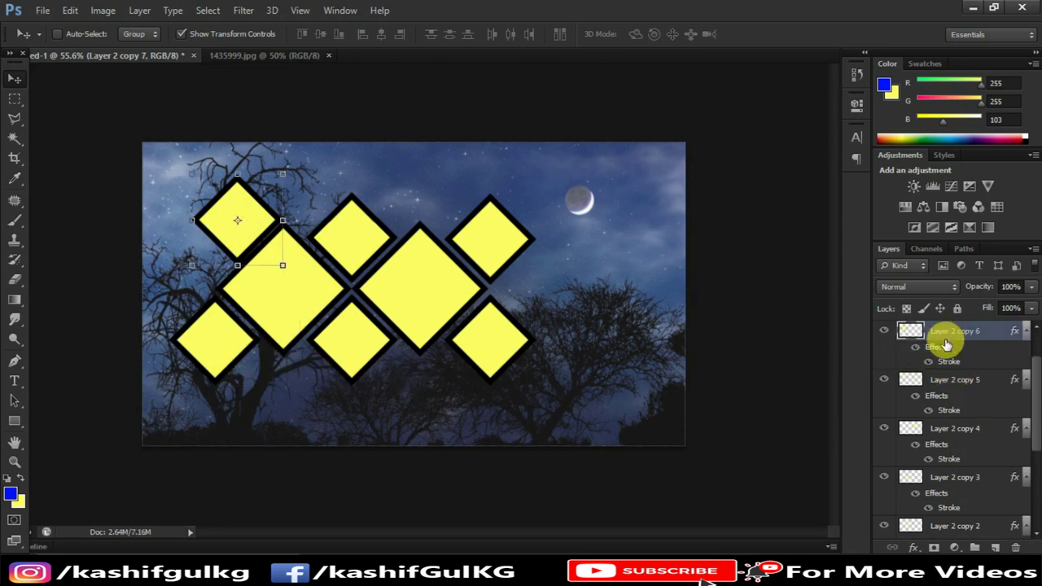
{"action": "left_click", "coordinate": [946, 338]}
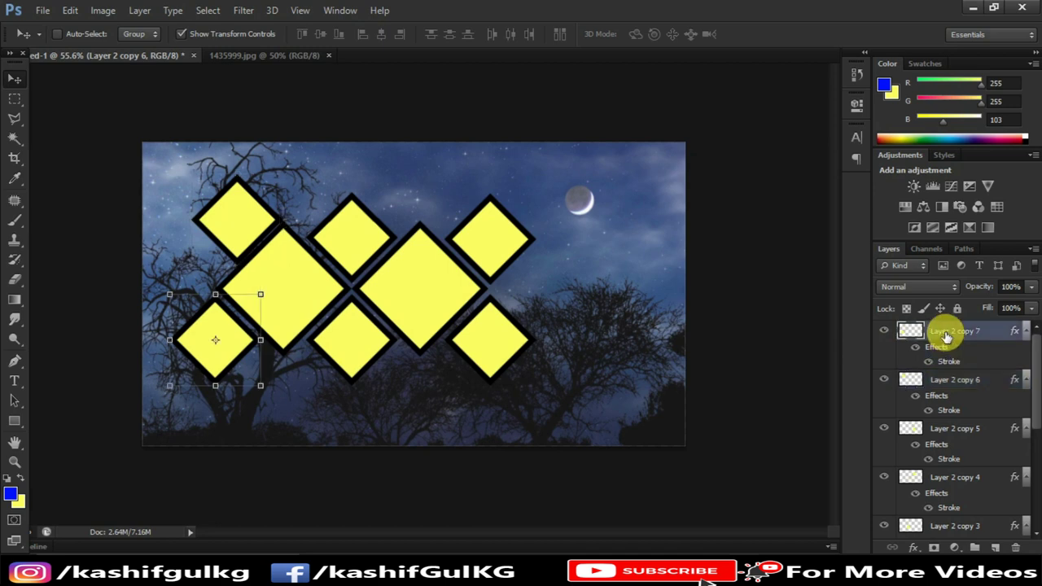
{"action": "scroll", "coordinate": [951, 375], "scroll_direction": "down", "scroll_amount": 5}
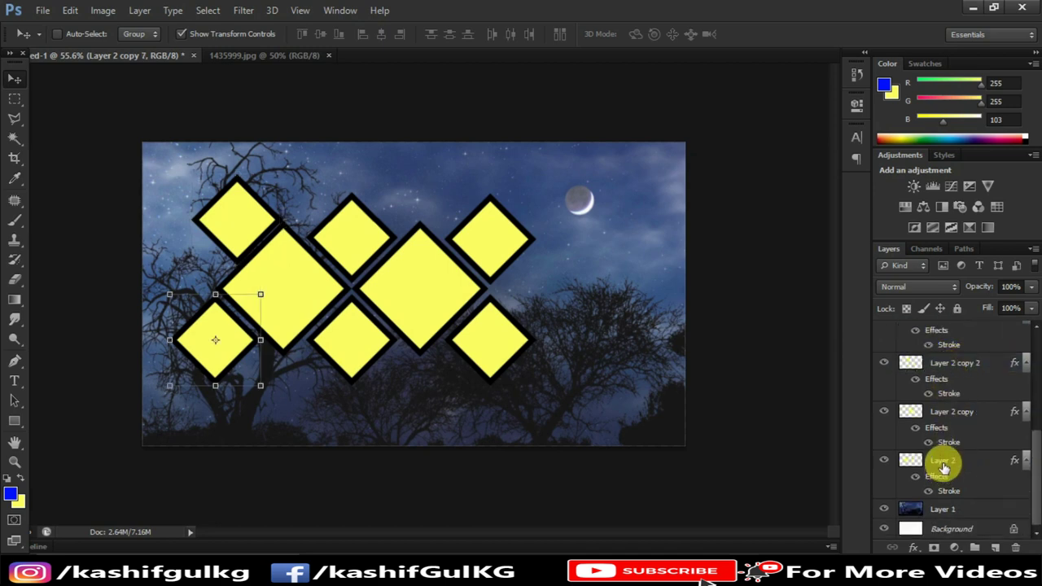
Scale all diamond layers together to about 121%, commit, and reselect Layer 2
{"action": "left_click", "coordinate": [943, 464], "text": "shift"}
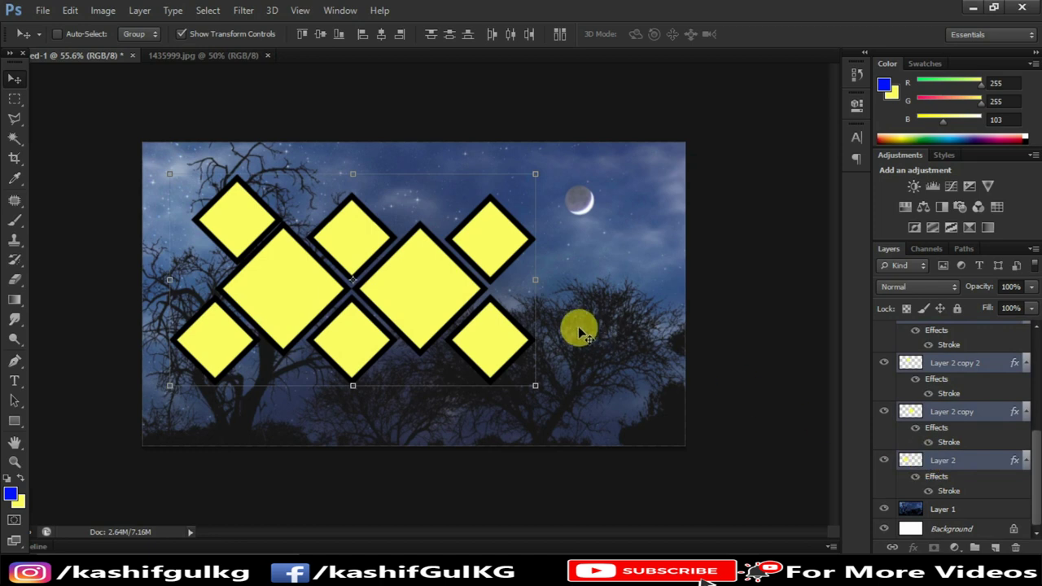
{"action": "left_click_drag", "start_coordinate": [536, 385], "coordinate": [567, 402]}
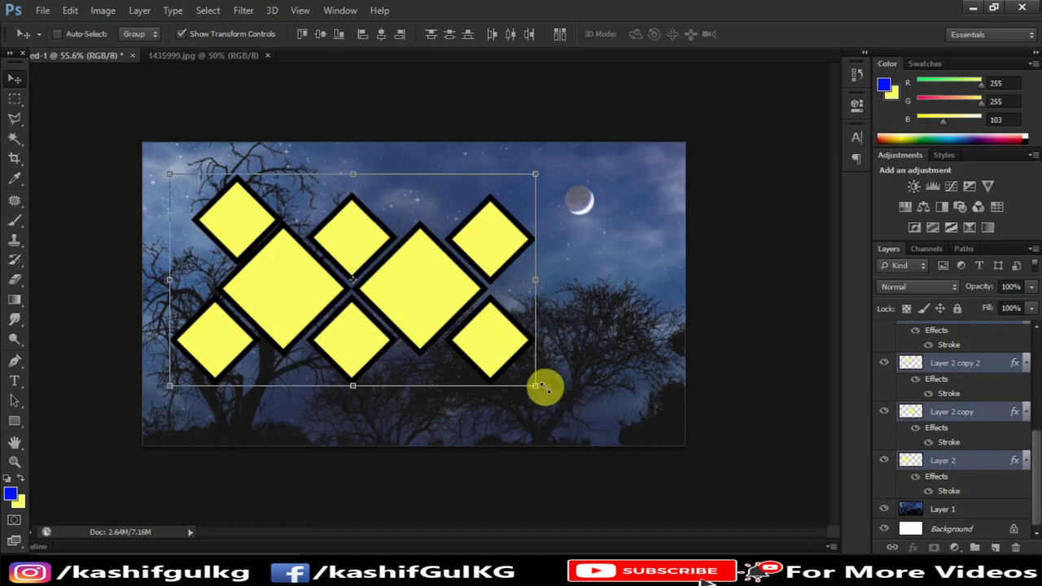
{"action": "mouse_move", "coordinate": [568, 402]}
{"action": "left_mouse_down"}
{"action": "mouse_move", "coordinate": [613, 430]}
{"action": "mouse_move", "coordinate": [561, 373]}
{"action": "left_mouse_up"}
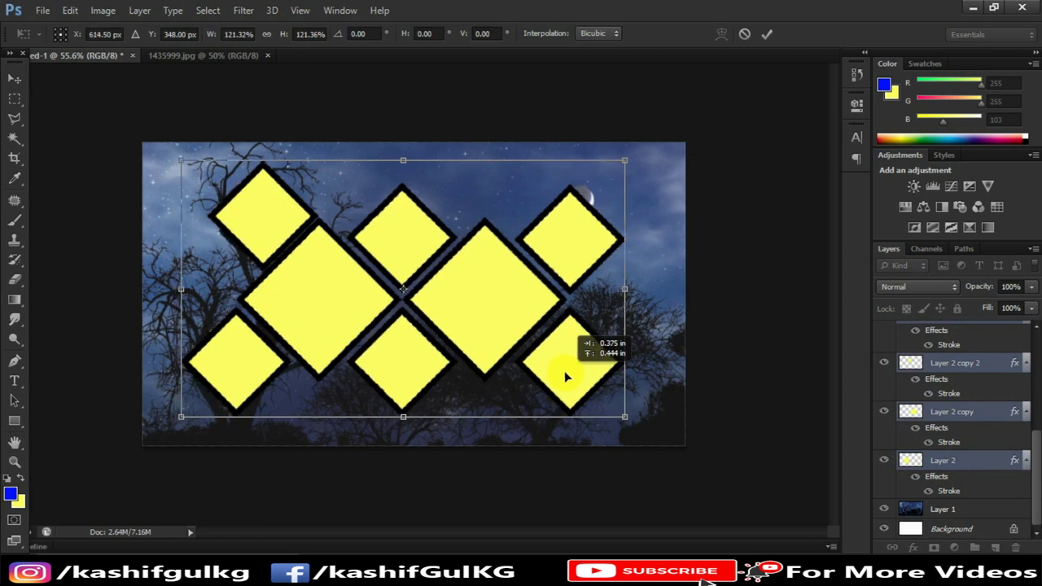
{"action": "left_click", "coordinate": [766, 37]}
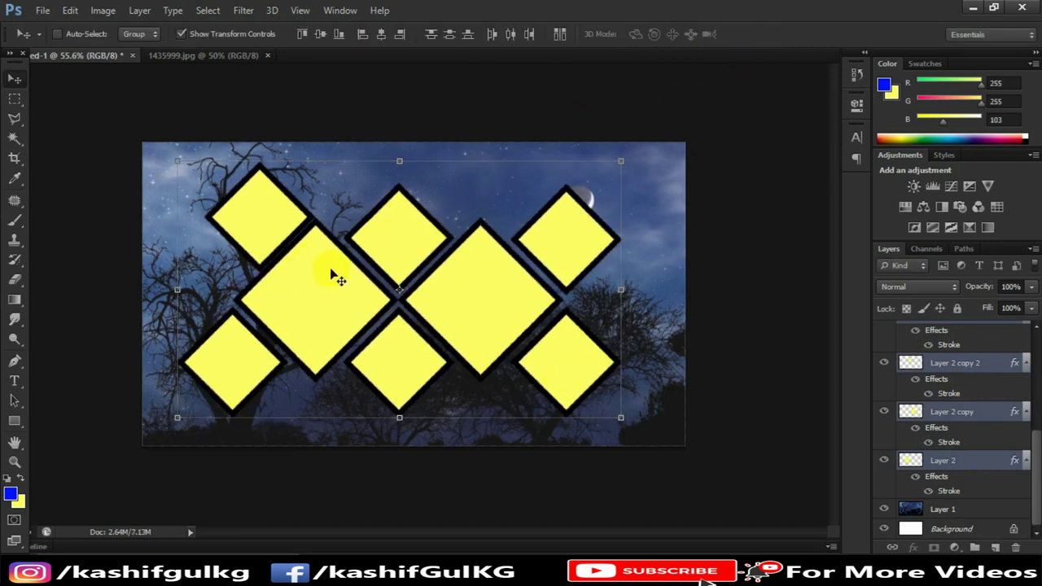
{"action": "left_click", "coordinate": [949, 460]}
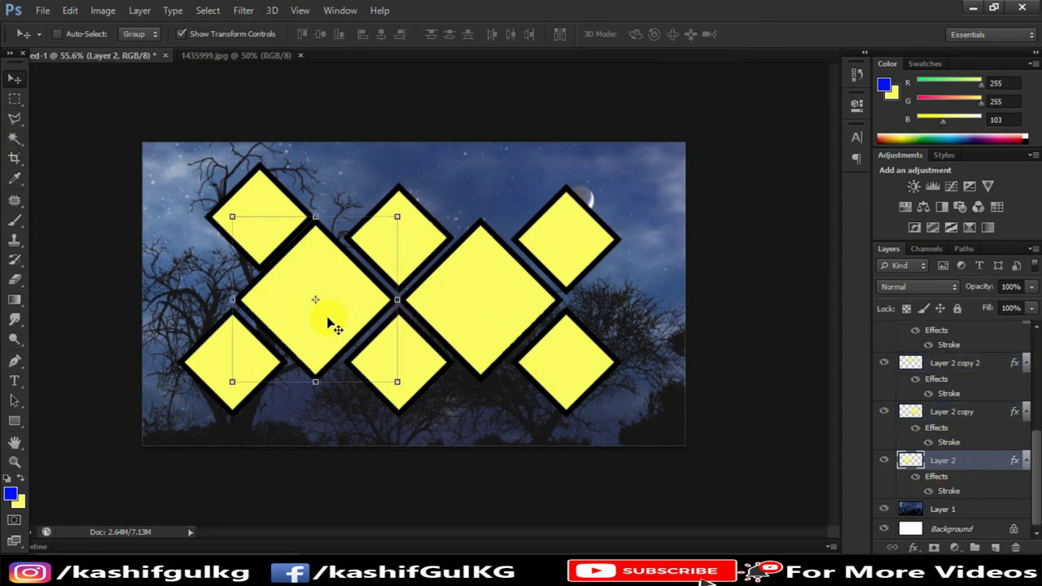
{"action": "left_click", "coordinate": [42, 11]}
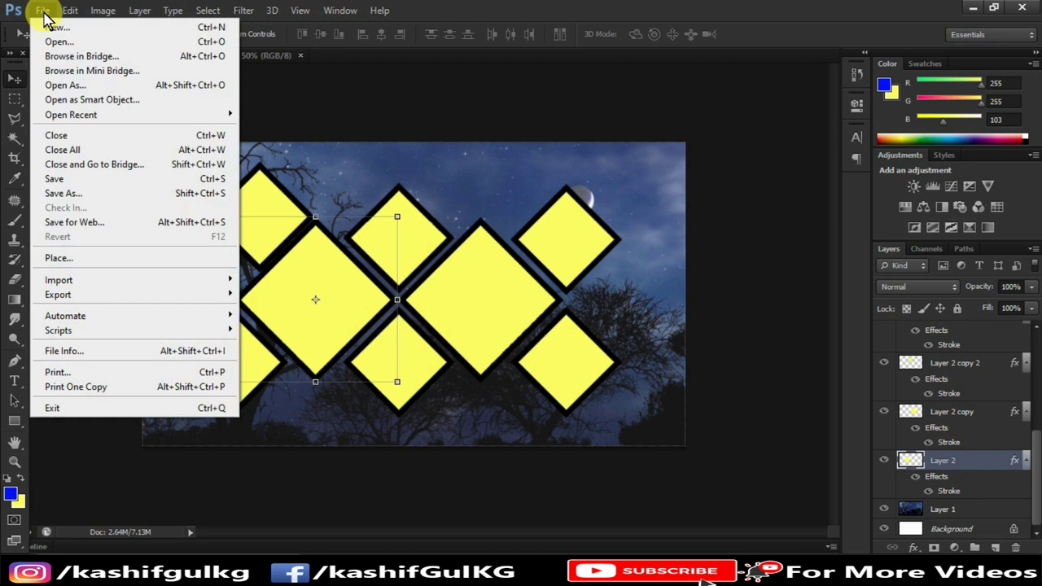
Open the laptop portrait photo from the Documents library
{"action": "left_click", "coordinate": [59, 42]}
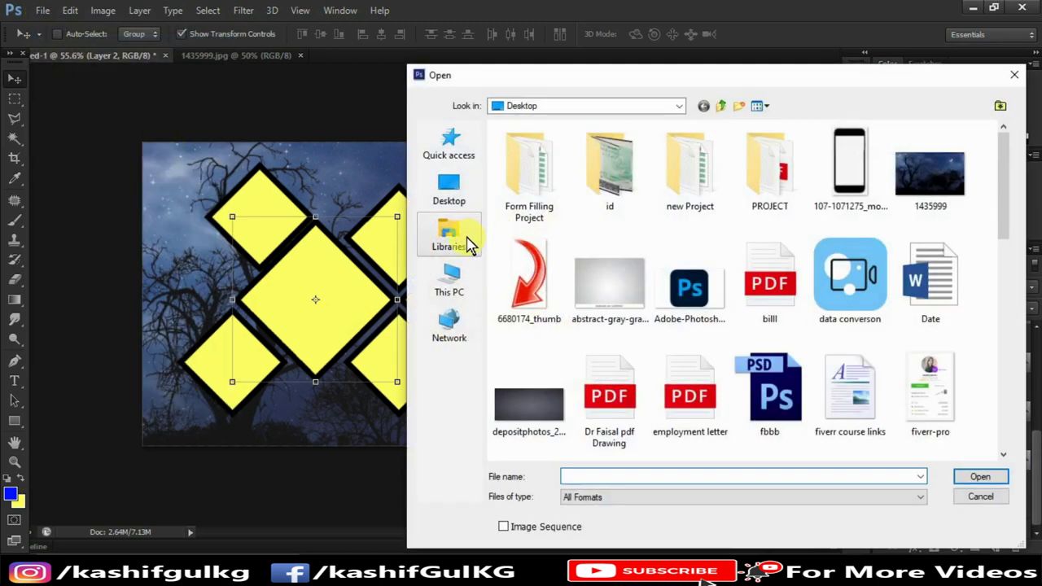
{"action": "left_click", "coordinate": [455, 233]}
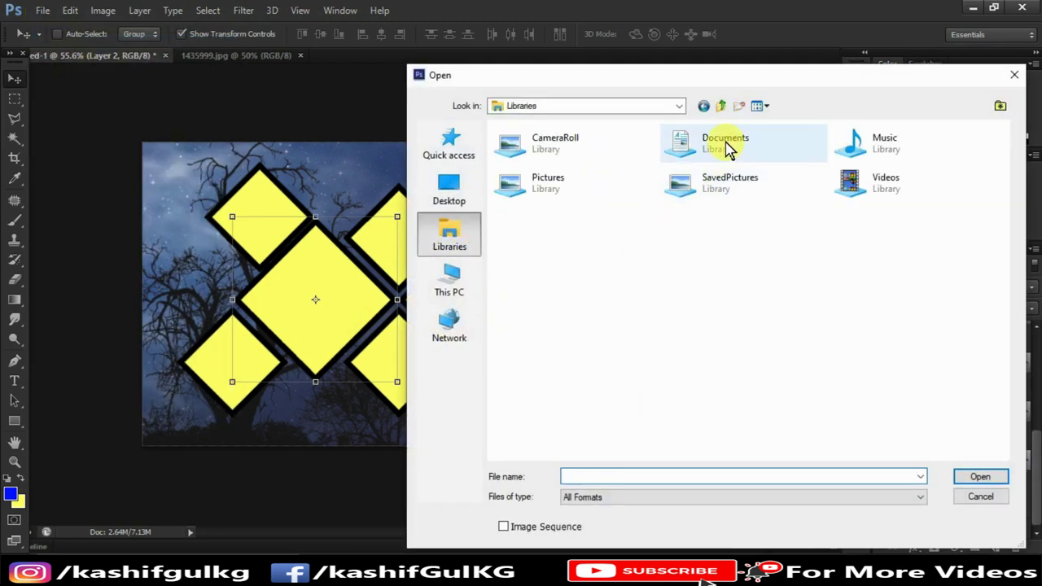
{"action": "double_click", "coordinate": [728, 147]}
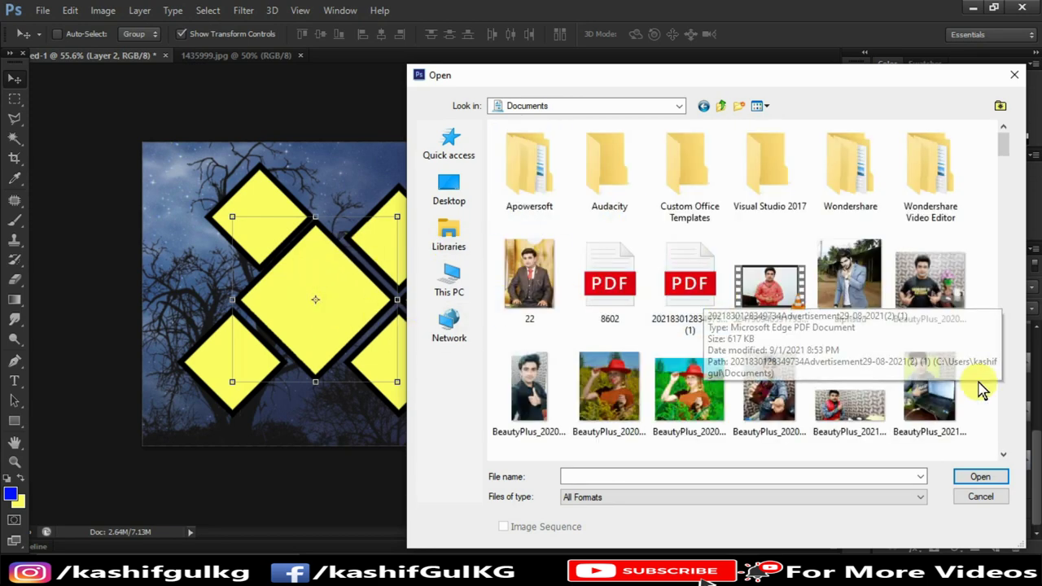
{"action": "scroll", "coordinate": [861, 328], "scroll_direction": "down", "scroll_amount": 2}
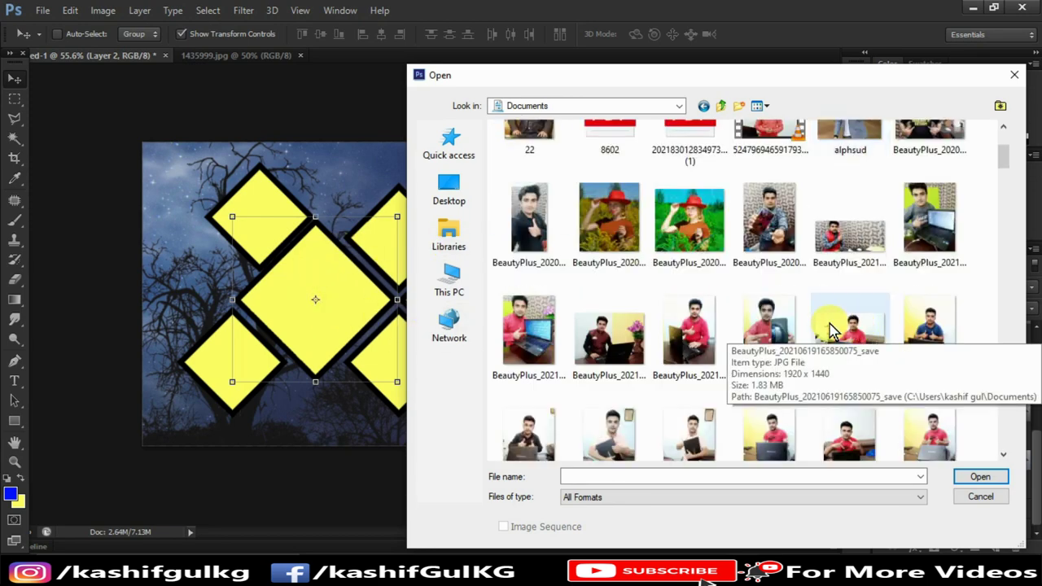
{"action": "scroll", "coordinate": [895, 320], "scroll_direction": "down", "scroll_amount": 2}
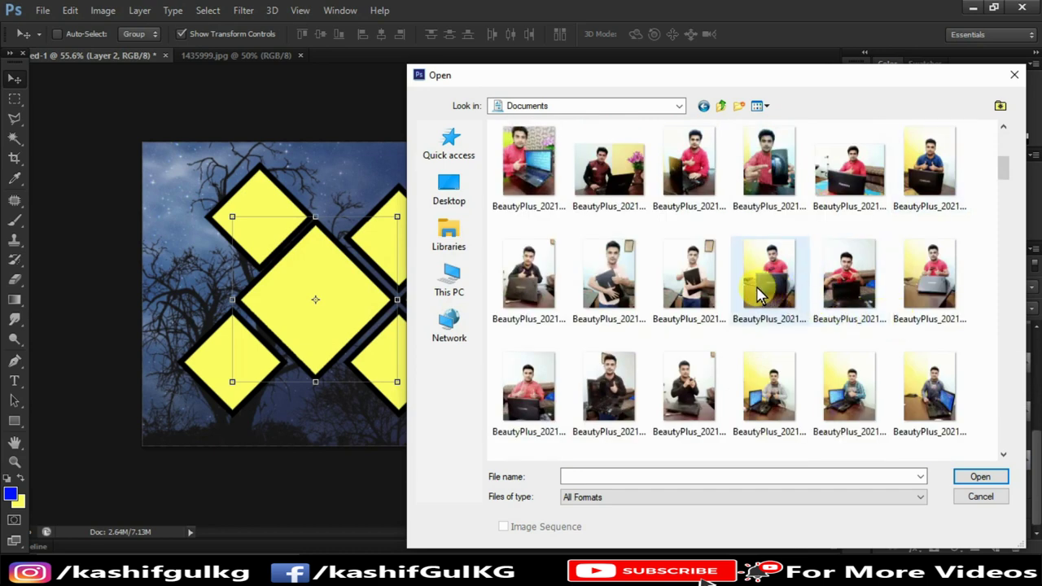
{"action": "double_click", "coordinate": [758, 295]}
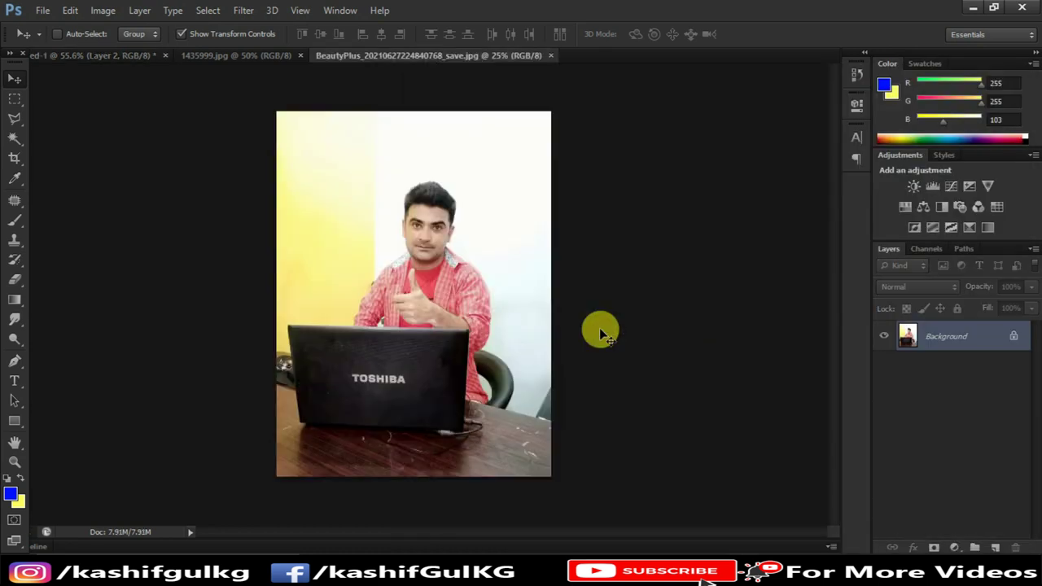
Paste the laptop portrait into the collage as Layer 3, scaled to about 36% over the left diamonds
{"action": "key", "text": "ctrl+a"}
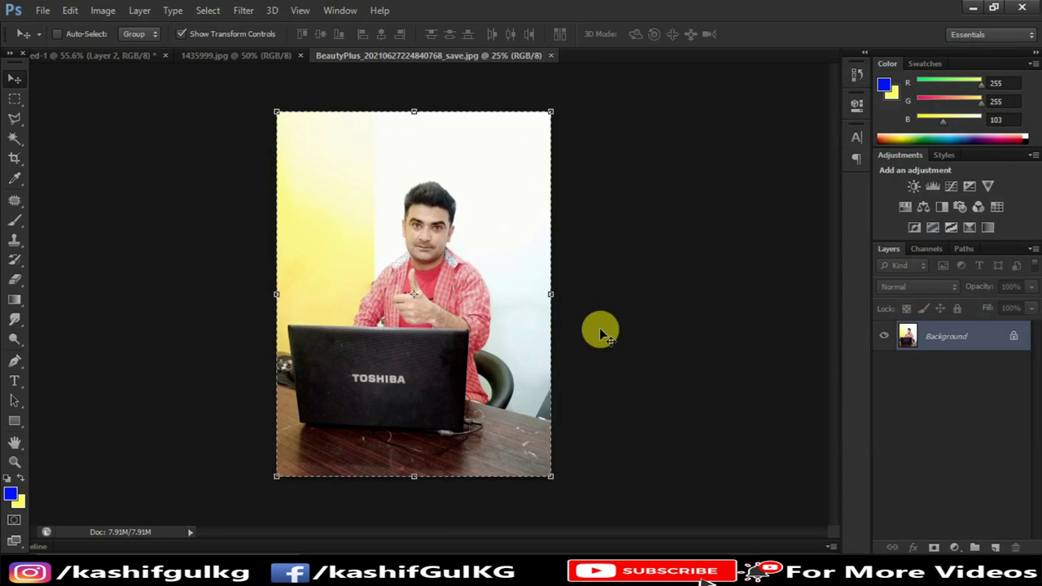
{"action": "left_click", "coordinate": [146, 57]}
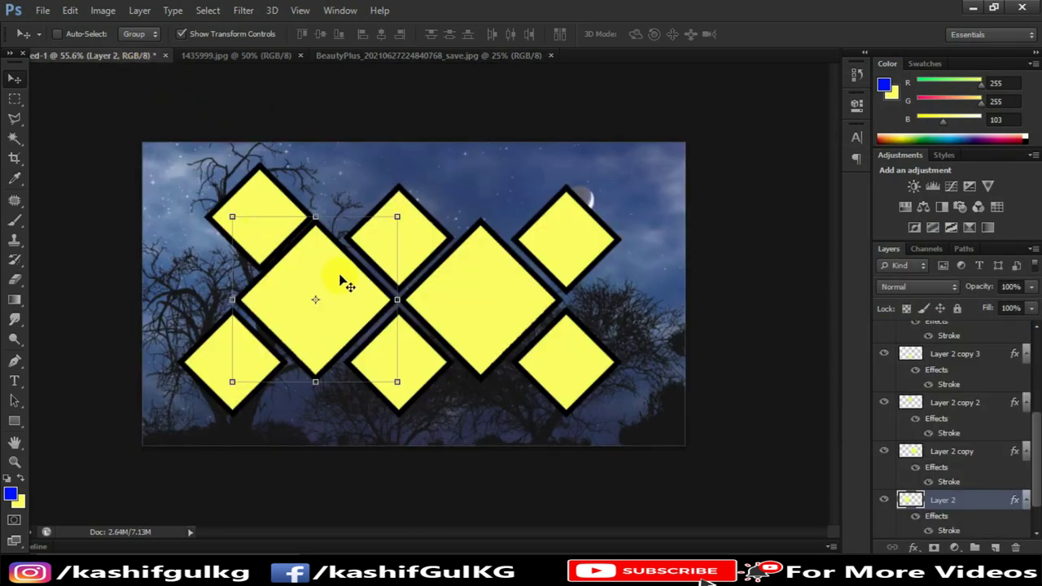
{"action": "key", "text": "ctrl+v"}
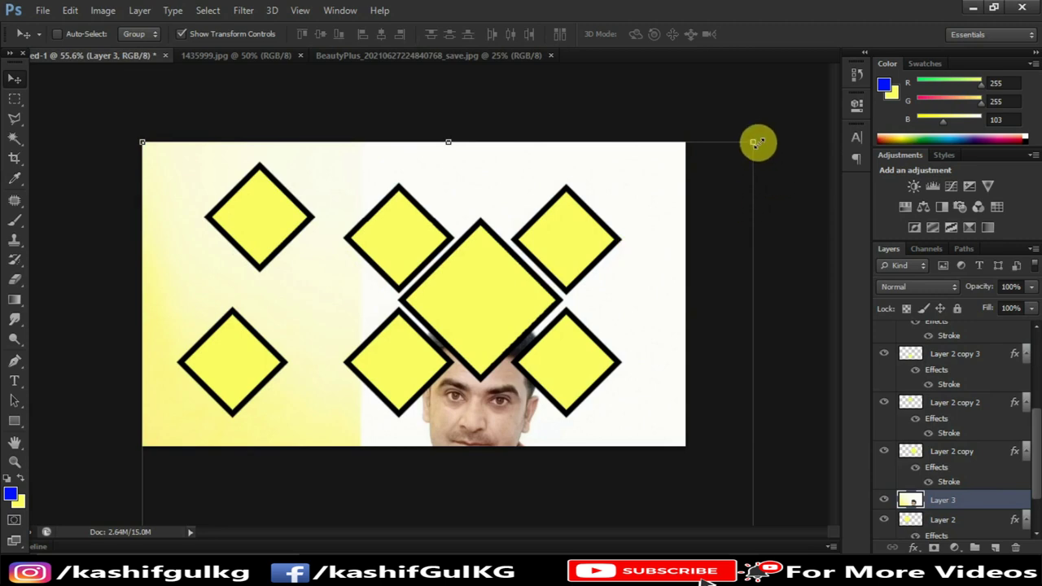
{"action": "mouse_move", "coordinate": [757, 143]}
{"action": "left_mouse_down"}
{"action": "mouse_move", "coordinate": [415, 240]}
{"action": "mouse_move", "coordinate": [454, 149]}
{"action": "left_mouse_up"}
{"action": "left_click_drag", "start_coordinate": [536, 99], "coordinate": [384, 302]}
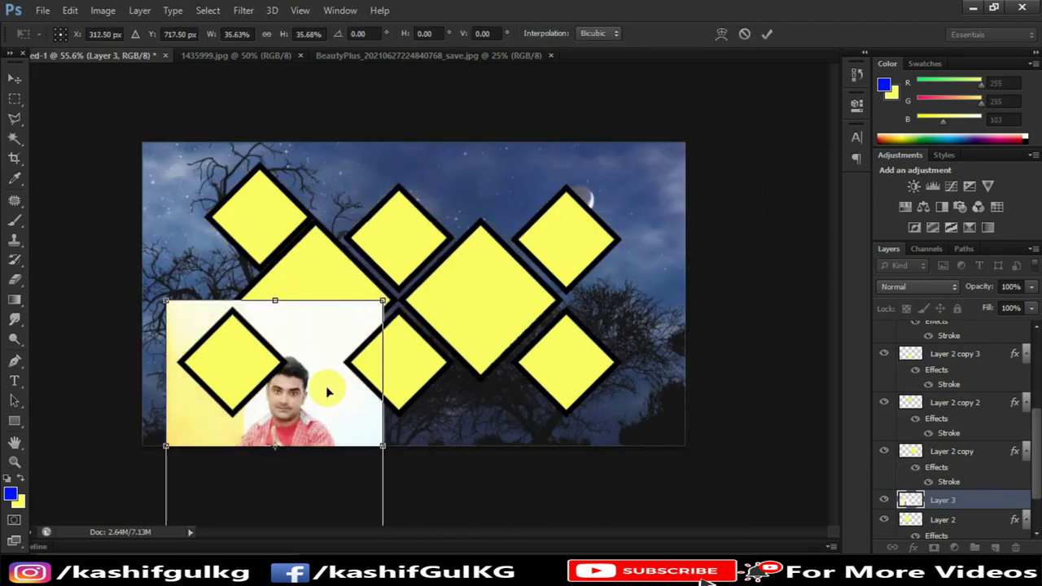
{"action": "left_click_drag", "start_coordinate": [331, 389], "coordinate": [374, 241]}
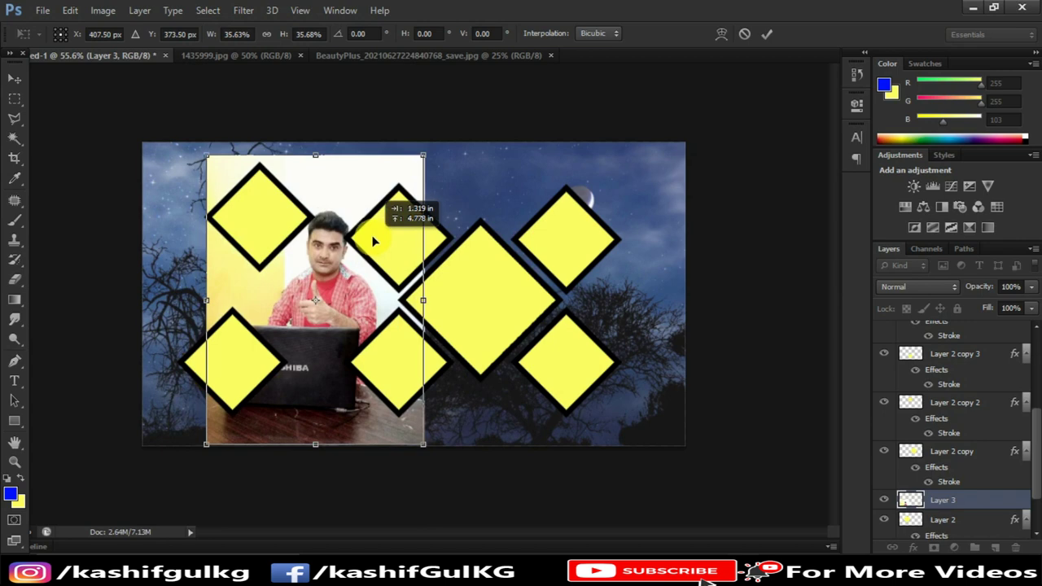
{"action": "left_click", "coordinate": [767, 34]}
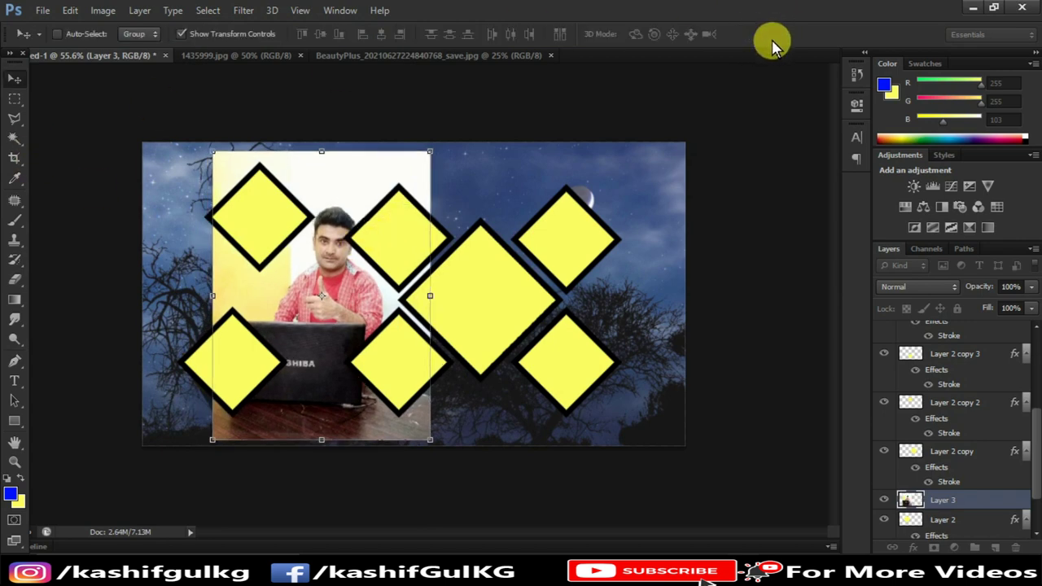
Clip the laptop portrait to the Layer 2 diamond and resize it so the face fills the frame
{"action": "left_click", "coordinate": [138, 11]}
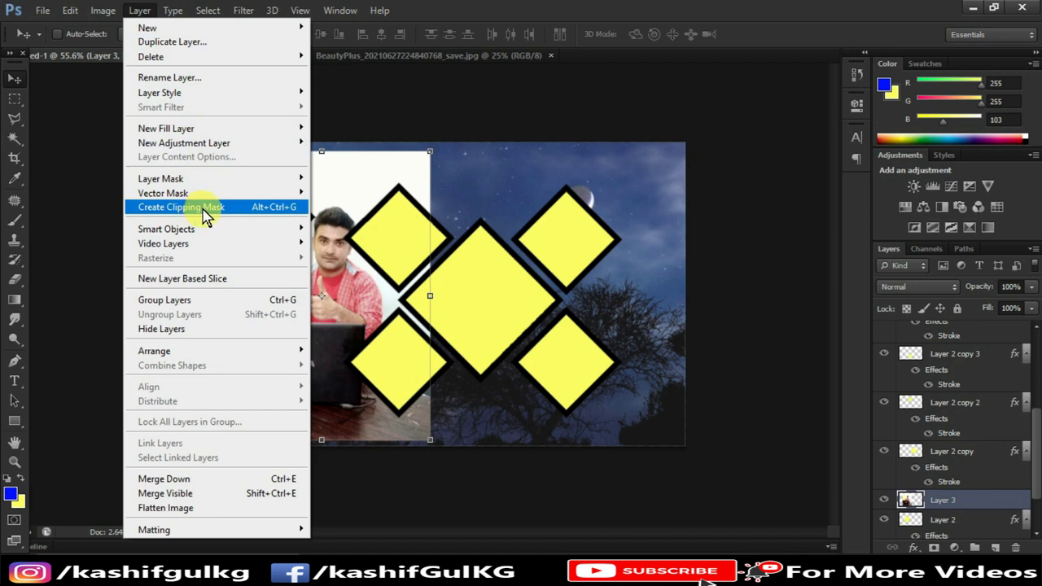
{"action": "left_click", "coordinate": [264, 214]}
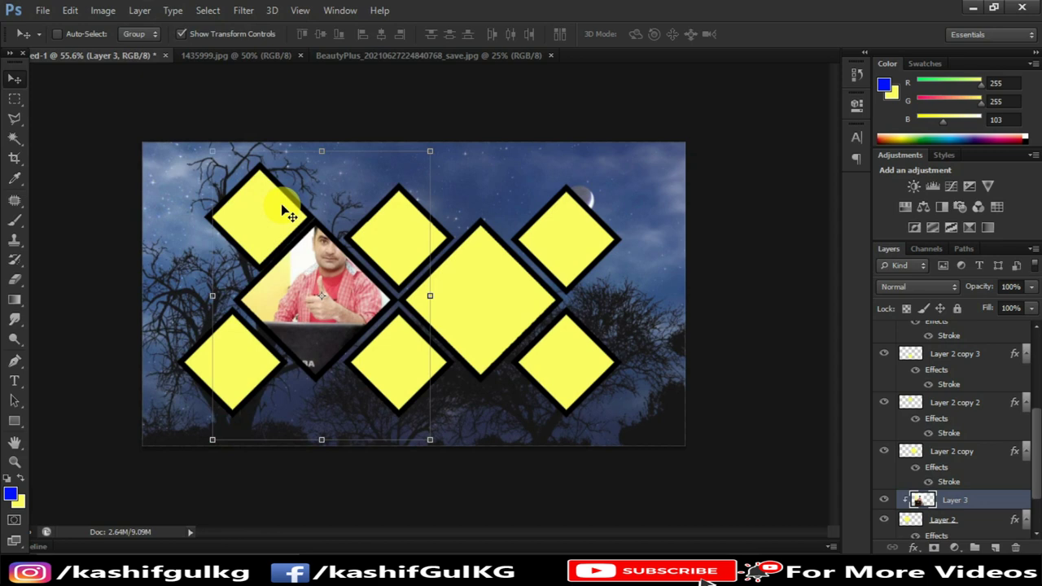
{"action": "left_click_drag", "start_coordinate": [430, 151], "coordinate": [366, 236]}
{"action": "left_click_drag", "start_coordinate": [340, 322], "coordinate": [360, 277]}
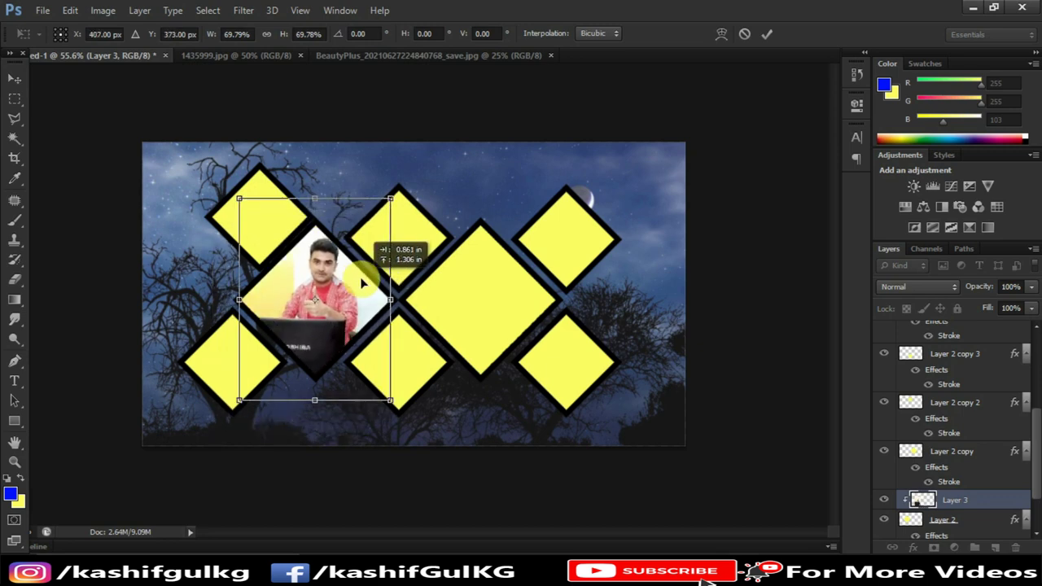
{"action": "left_click_drag", "start_coordinate": [238, 198], "coordinate": [221, 184]}
{"action": "key", "text": "Return"}
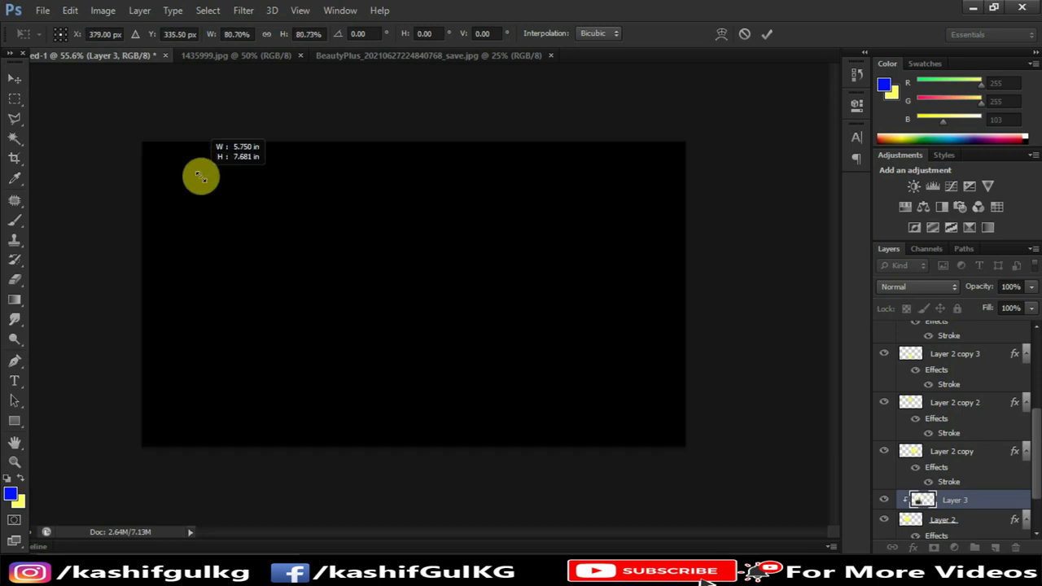
{"action": "left_click", "coordinate": [948, 459]}
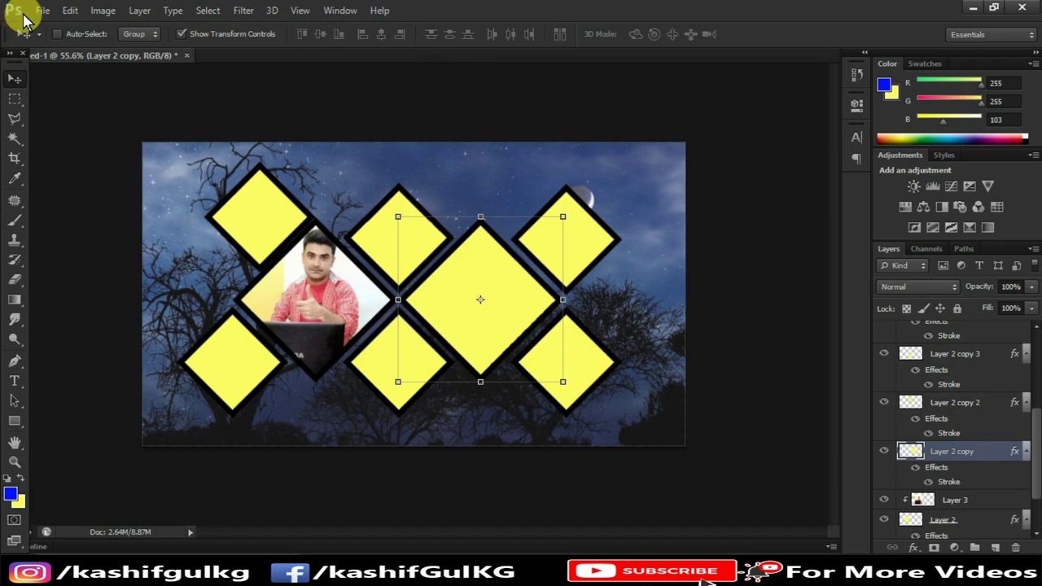
Open 22.jpg and drag the suited portrait into the collage as Layer 4, sized over the centre diamonds
{"action": "left_click", "coordinate": [39, 11]}
{"action": "left_click", "coordinate": [43, 38]}
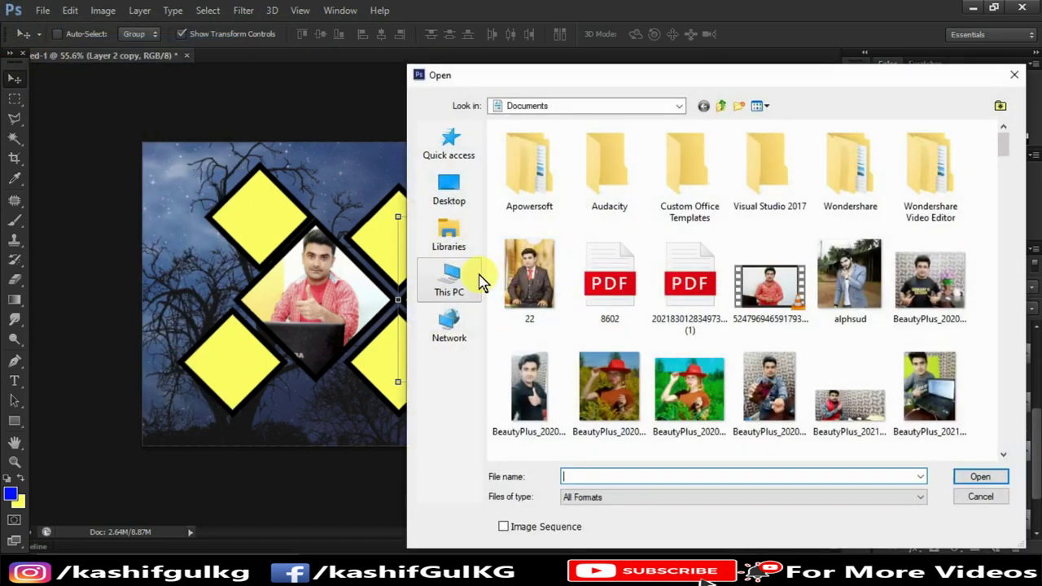
{"action": "double_click", "coordinate": [523, 279]}
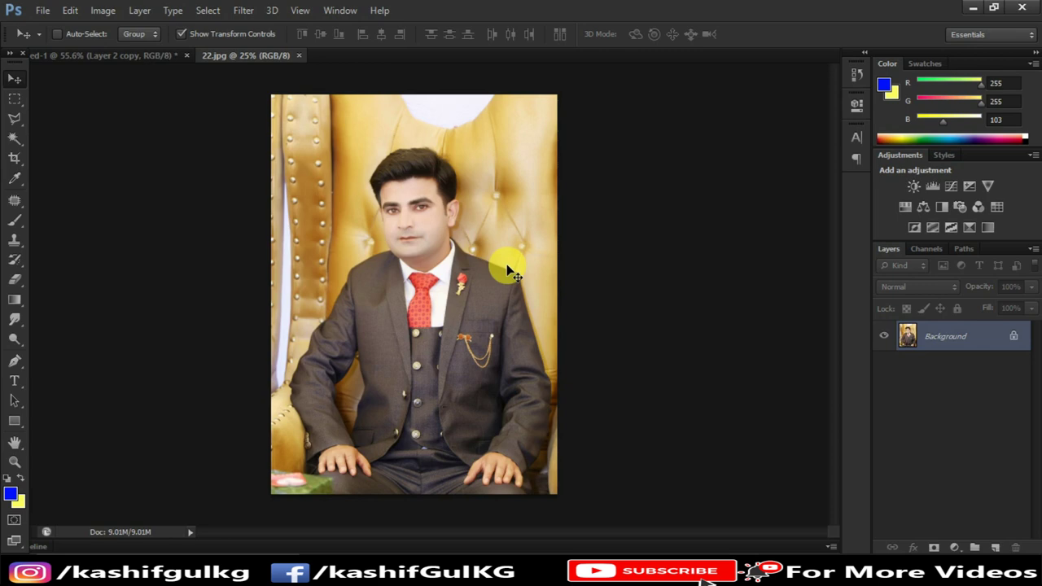
{"action": "left_click_drag", "start_coordinate": [507, 269], "coordinate": [477, 302]}
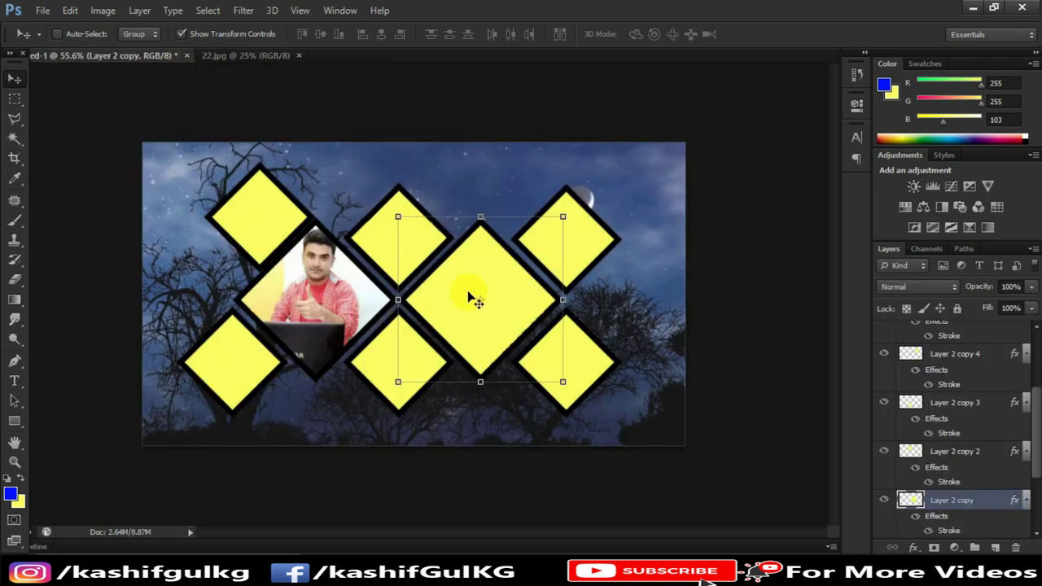
{"action": "left_click_drag", "start_coordinate": [473, 299], "coordinate": [473, 298]}
{"action": "mouse_move", "coordinate": [482, 378]}
{"action": "left_mouse_down"}
{"action": "mouse_move", "coordinate": [414, 426]}
{"action": "mouse_move", "coordinate": [409, 531]}
{"action": "mouse_move", "coordinate": [532, 144]}
{"action": "left_mouse_up"}
{"action": "mouse_move", "coordinate": [627, 146]}
{"action": "left_mouse_down"}
{"action": "mouse_move", "coordinate": [431, 361]}
{"action": "mouse_move", "coordinate": [503, 316]}
{"action": "mouse_move", "coordinate": [524, 220]}
{"action": "mouse_move", "coordinate": [527, 232]}
{"action": "left_mouse_up"}
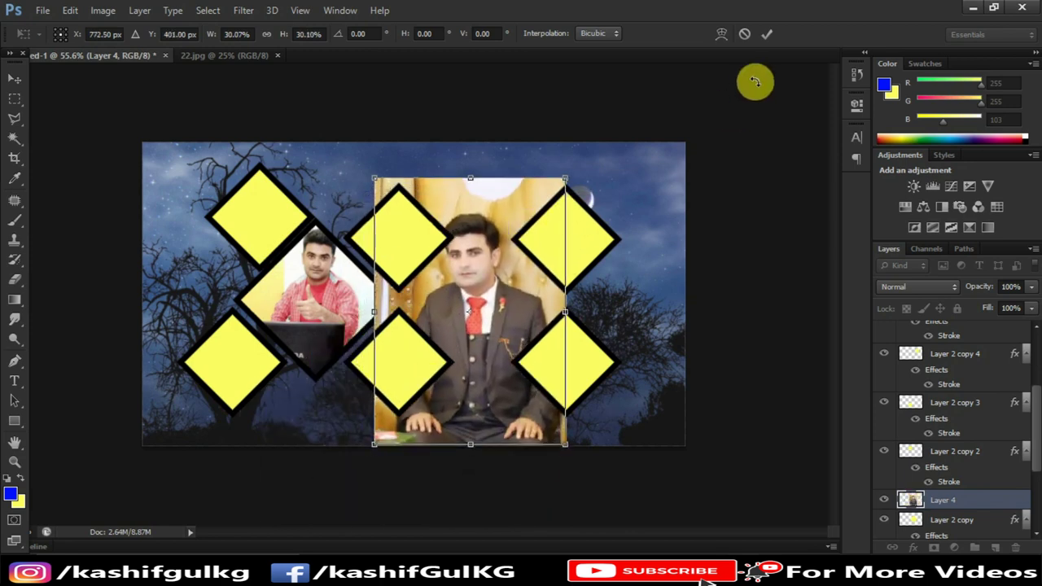
{"action": "left_click", "coordinate": [767, 34]}
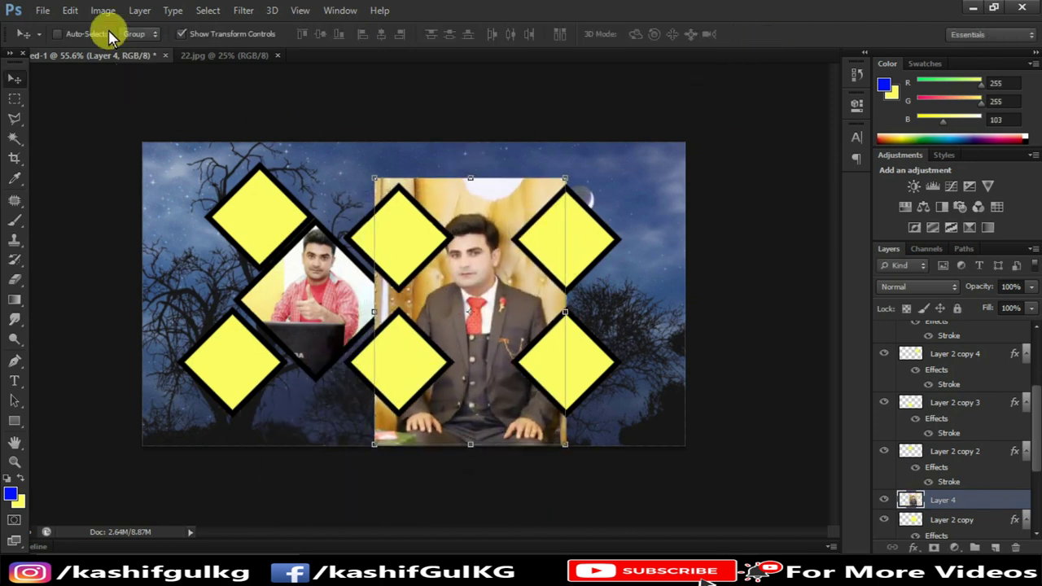
Clip the suited man's photo into the right diamond and shrink it to about 82%
{"action": "left_click", "coordinate": [139, 10]}
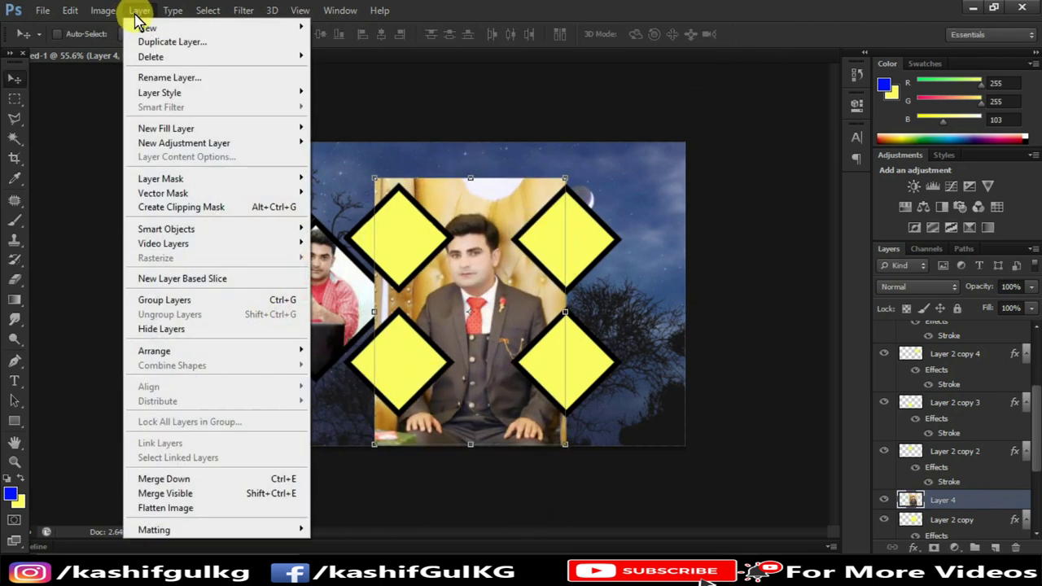
{"action": "left_click", "coordinate": [208, 214]}
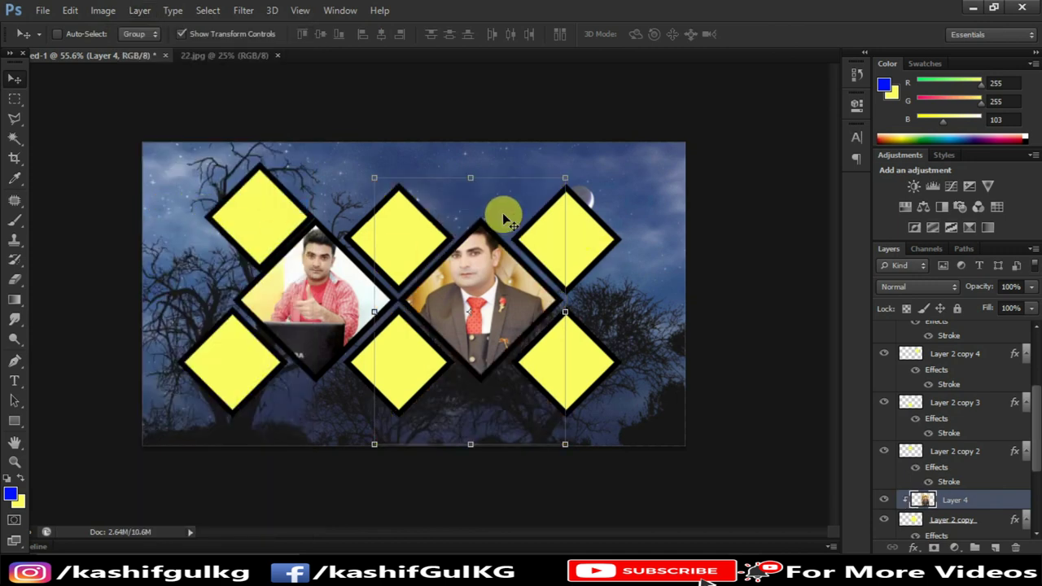
{"action": "left_click_drag", "start_coordinate": [564, 177], "coordinate": [530, 227]}
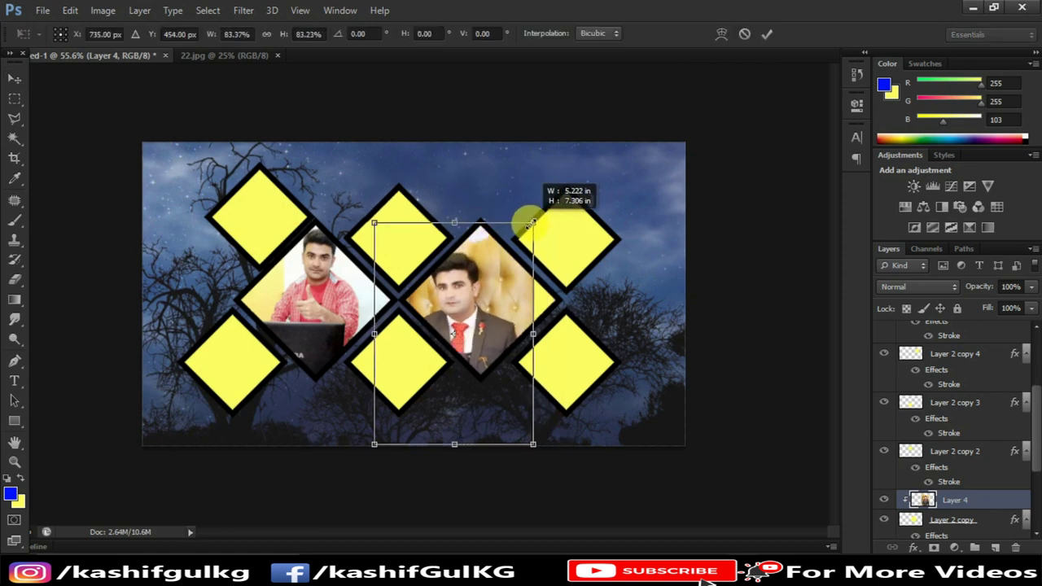
{"action": "left_click_drag", "start_coordinate": [488, 264], "coordinate": [508, 262]}
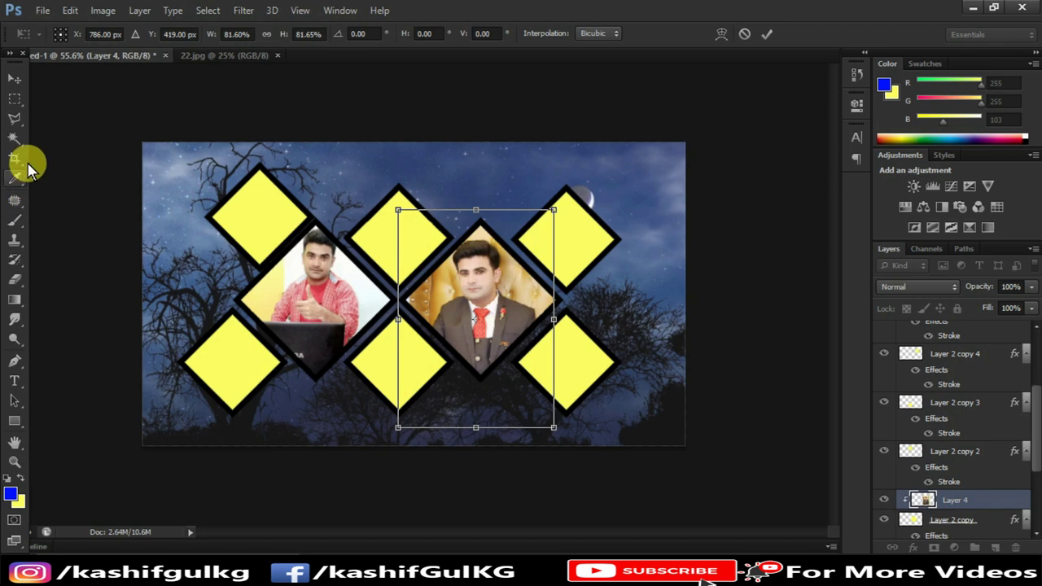
{"action": "left_click", "coordinate": [15, 97]}
{"action": "left_click", "coordinate": [470, 228]}
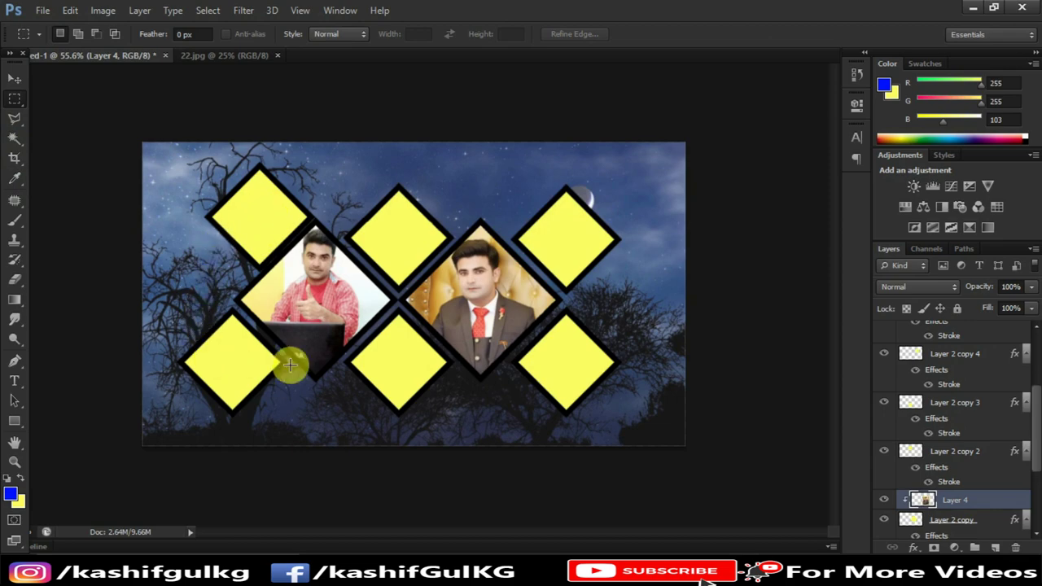
Clip the red-hat woman's photo into the top-middle diamond and scale it to fit
{"action": "left_click", "coordinate": [45, 11]}
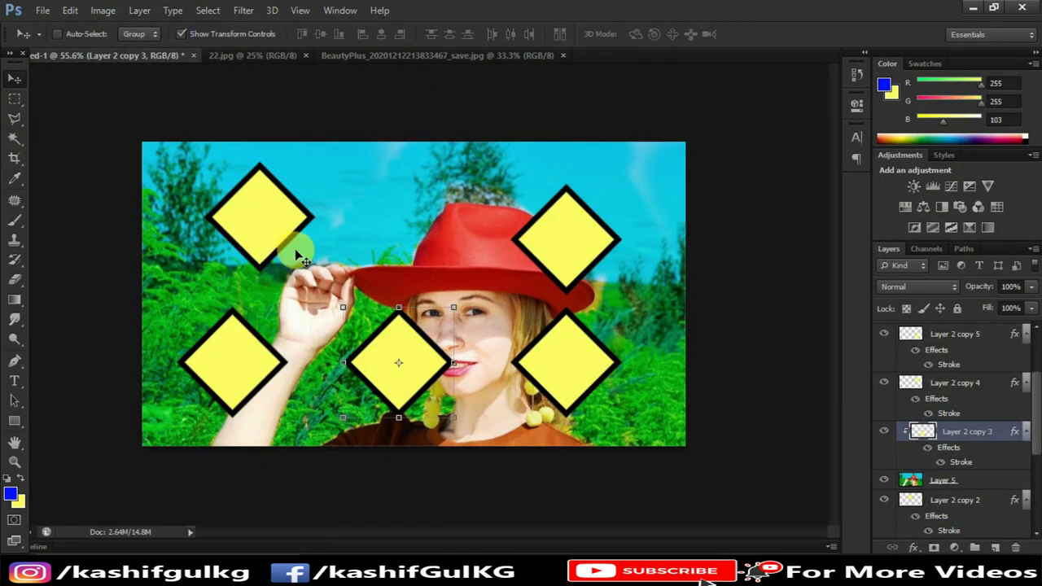
{"action": "left_click", "coordinate": [931, 480]}
{"action": "left_click_drag", "start_coordinate": [485, 217], "coordinate": [444, 195]}
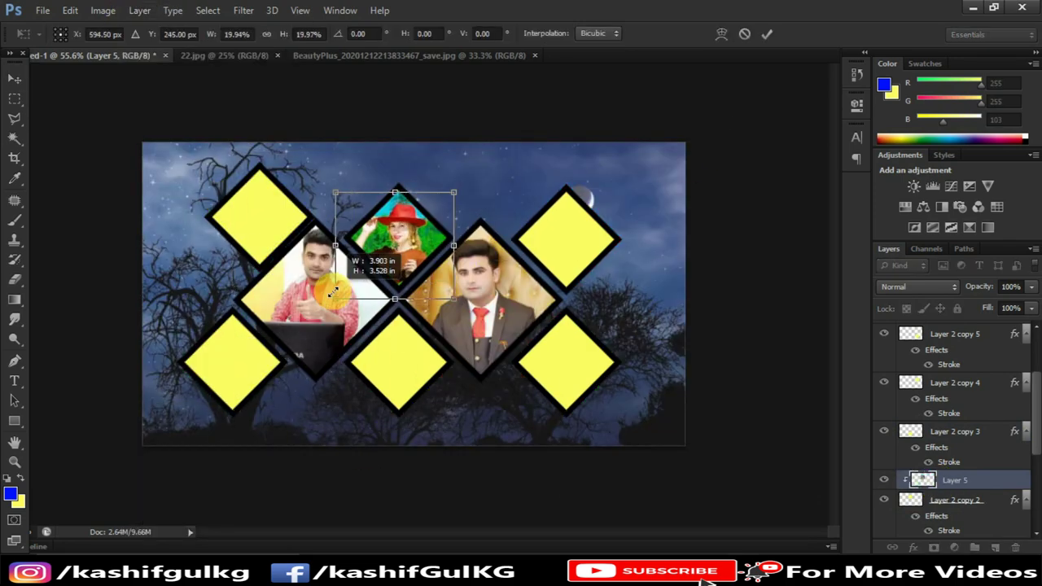
{"action": "key", "text": "Return"}
Fit the bearded man's and red-shirted man's photos into the bottom-middle and lower-right diamonds
{"action": "left_click", "coordinate": [947, 432]}
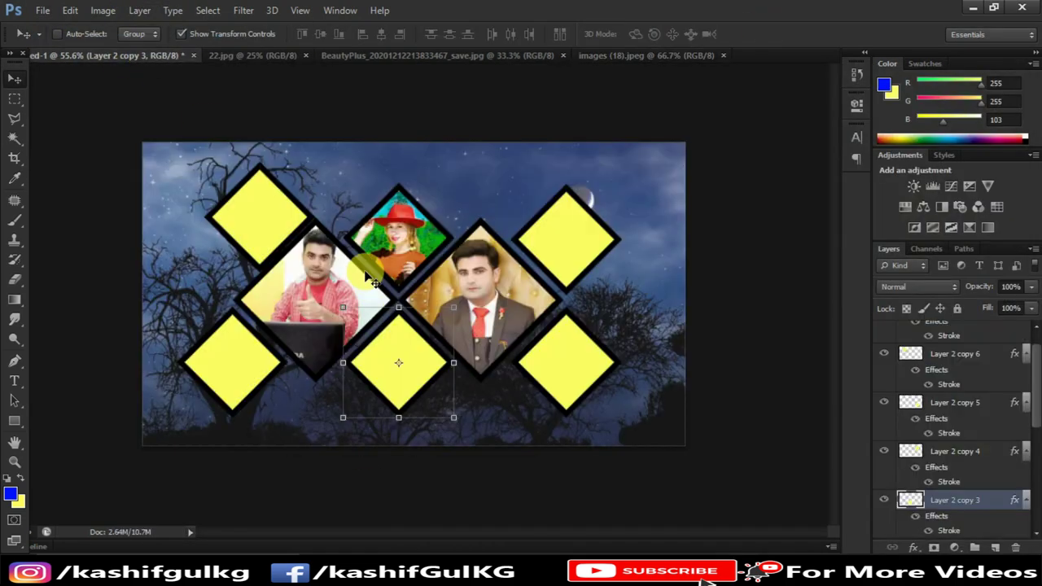
{"action": "left_click_drag", "start_coordinate": [383, 420], "coordinate": [491, 364]}
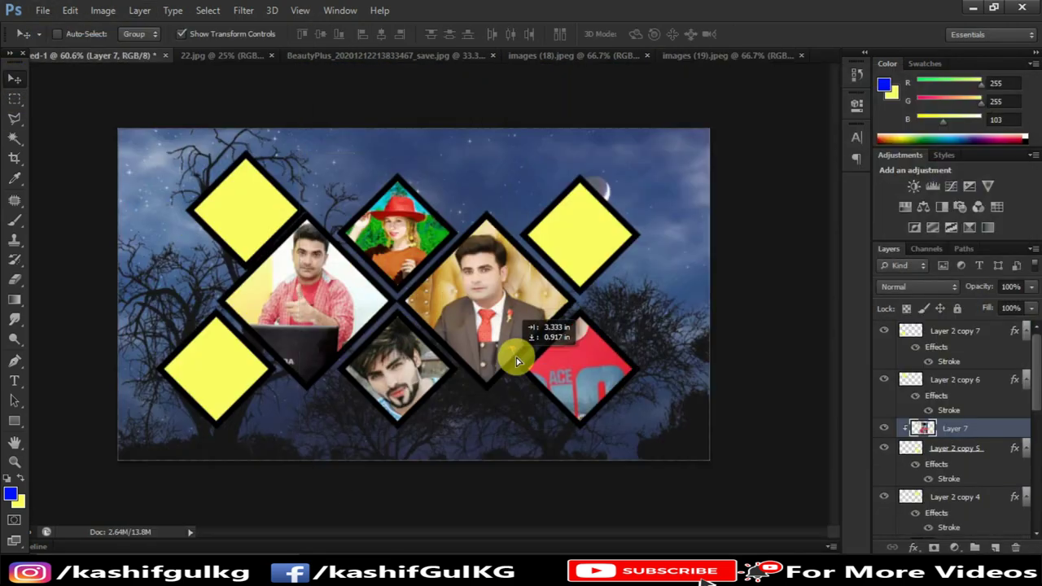
{"action": "left_click_drag", "start_coordinate": [601, 423], "coordinate": [542, 437]}
{"action": "left_click", "coordinate": [954, 380]}
Open another photo and clip it to the lower-left diamond's frame layer
{"action": "left_click", "coordinate": [948, 333]}
{"action": "key", "text": "ctrl+o"}
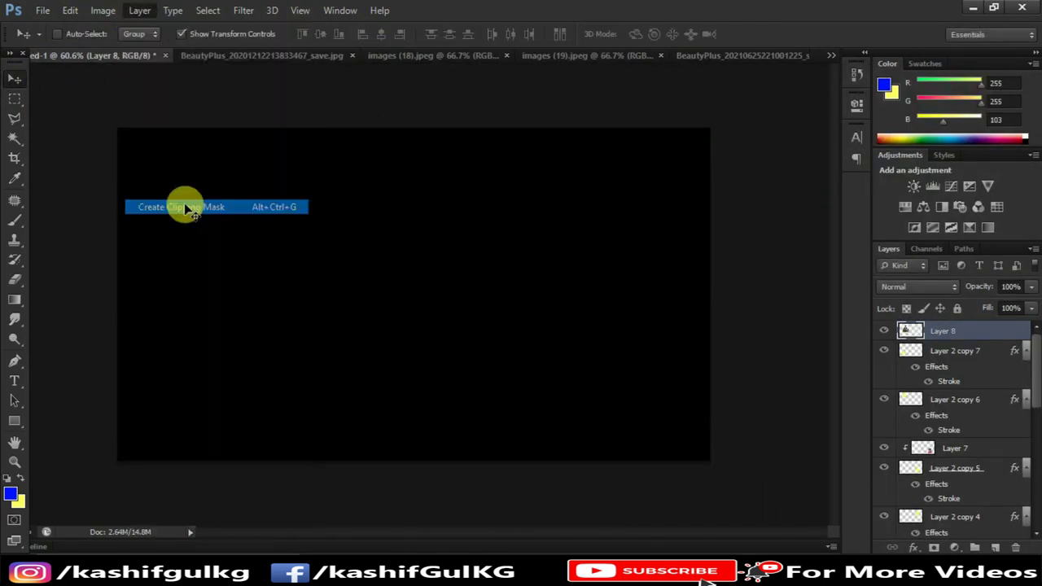
{"action": "left_click", "coordinate": [186, 209]}
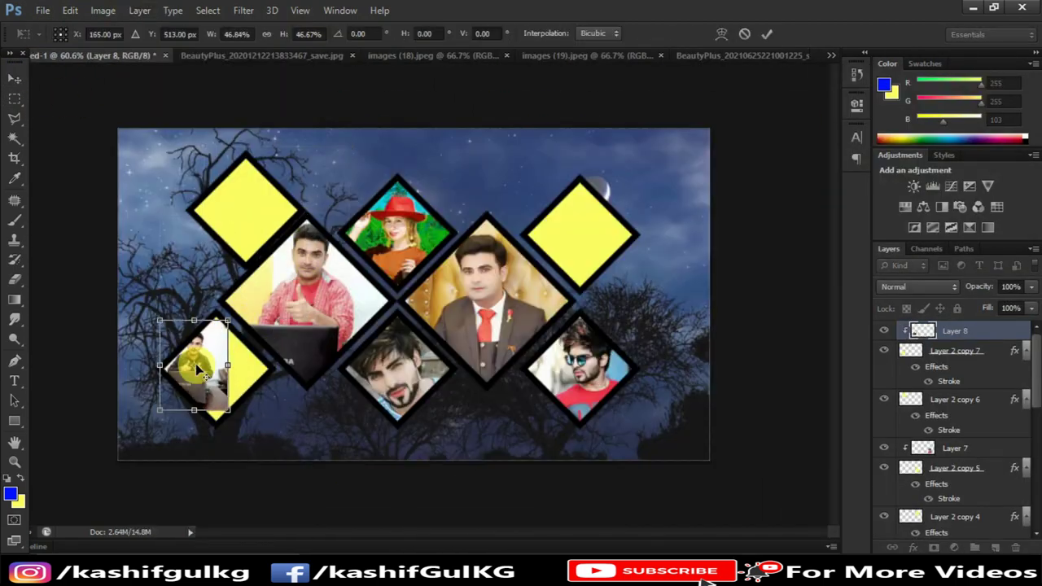
Finish sizing the lower-left photo and place a new portrait inside the top-left diamond
{"action": "left_click_drag", "start_coordinate": [170, 437], "coordinate": [250, 310]}
{"action": "key", "text": "Return"}
{"action": "key", "text": "m"}
{"action": "left_click", "coordinate": [942, 400]}
{"action": "key", "text": "v"}
{"action": "left_click", "coordinate": [42, 10]}
{"action": "left_click", "coordinate": [37, 40]}
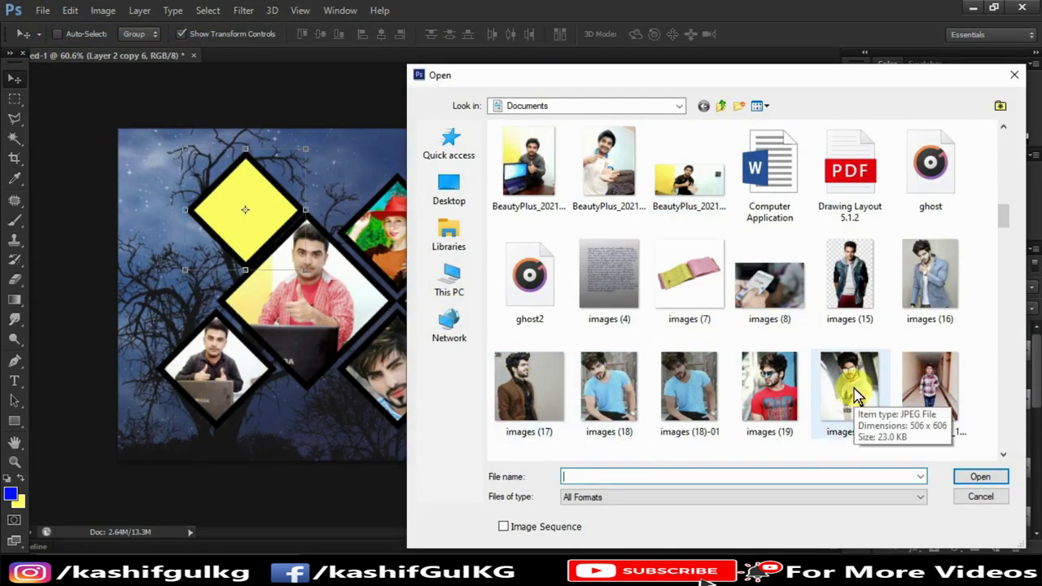
{"action": "double_click", "coordinate": [930, 277]}
{"action": "left_click_drag", "start_coordinate": [297, 283], "coordinate": [275, 252]}
{"action": "key", "text": "Return"}
Open IMG_20210601_221611_042.jpg for the top-right diamond
{"action": "left_click", "coordinate": [14, 98]}
{"action": "left_click", "coordinate": [937, 449]}
{"action": "key", "text": "v"}
{"action": "key", "text": "ctrl+o"}
{"action": "scroll", "coordinate": [732, 342], "scroll_direction": "down", "scroll_amount": 5}
{"action": "scroll", "coordinate": [733, 342], "scroll_direction": "down", "scroll_amount": 5}
{"action": "double_click", "coordinate": [535, 258]}
Paste the photo, clip it into the top-right diamond, and scale and position it inside
{"action": "key", "text": "ctrl+v"}
{"action": "key", "text": "ctrl+t"}
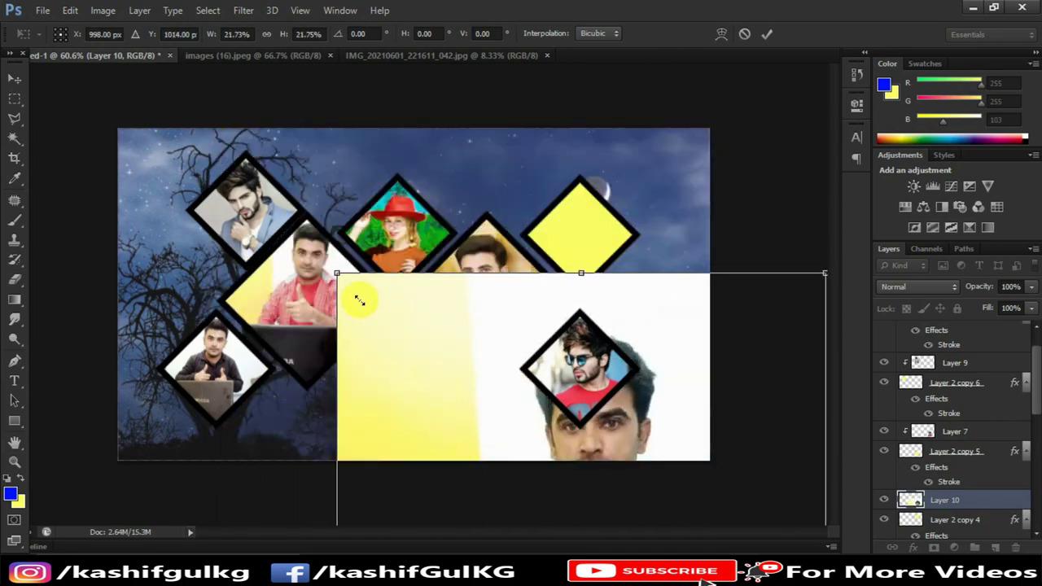
{"action": "left_click_drag", "start_coordinate": [299, 175], "coordinate": [569, 191]}
{"action": "key", "text": "Return"}
{"action": "left_click", "coordinate": [139, 10]}
{"action": "left_click", "coordinate": [186, 207]}
{"action": "scroll", "coordinate": [621, 237], "scroll_direction": "up", "scroll_amount": 2}
{"action": "left_click_drag", "start_coordinate": [621, 238], "coordinate": [631, 245]}
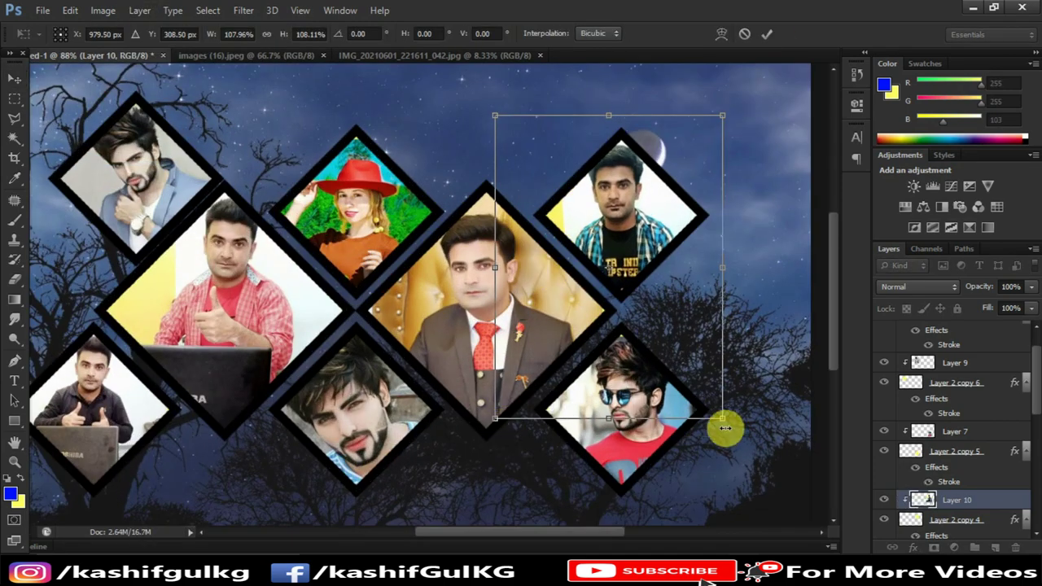
{"action": "scroll", "coordinate": [724, 425], "scroll_direction": "down", "scroll_amount": 1}
{"action": "key", "text": "m"}
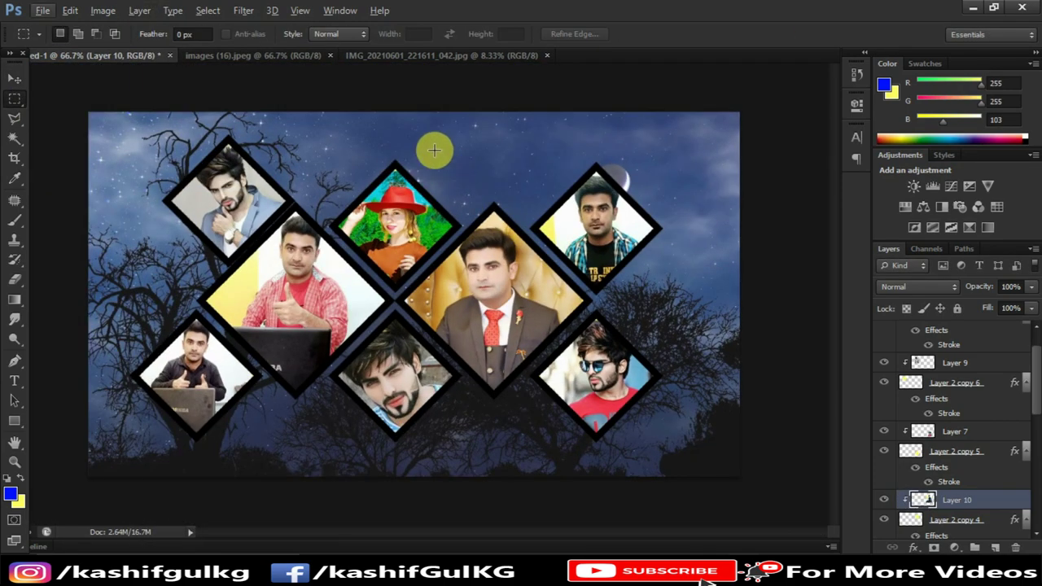
Select Layer 8 through Layer 2 together and switch to the Move tool with transform controls shown
{"action": "scroll", "coordinate": [983, 367], "scroll_direction": "up", "scroll_amount": 2}
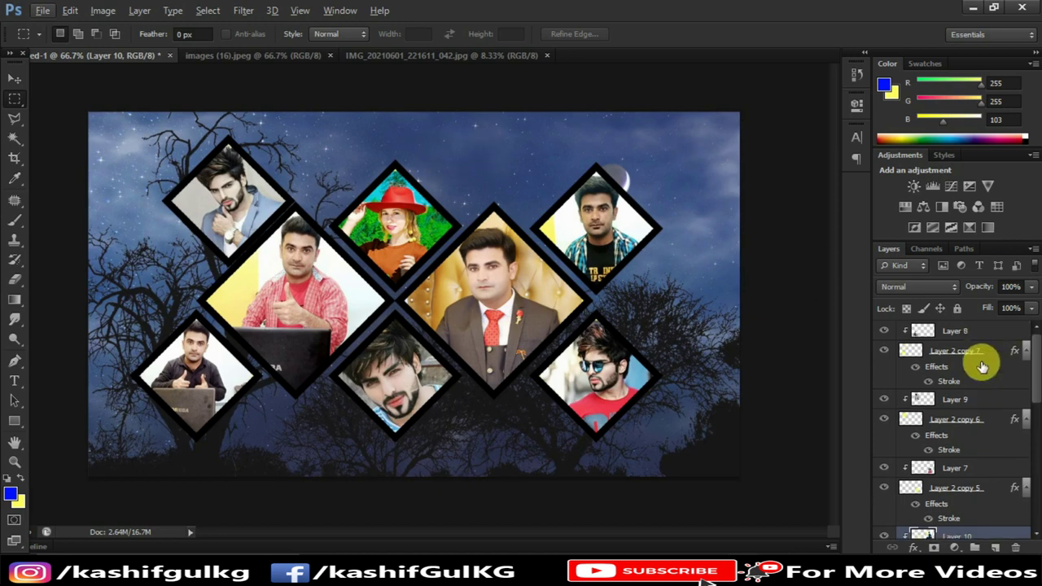
{"action": "left_click", "coordinate": [961, 337]}
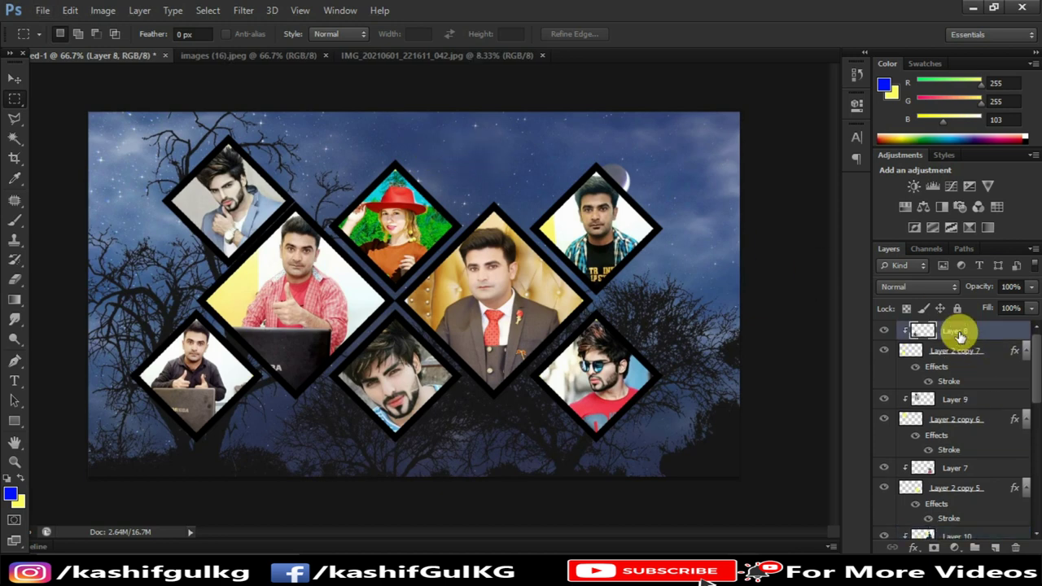
{"action": "scroll", "coordinate": [951, 374], "scroll_direction": "down", "scroll_amount": 2}
{"action": "scroll", "coordinate": [951, 376], "scroll_direction": "down", "scroll_amount": 1}
{"action": "scroll", "coordinate": [952, 381], "scroll_direction": "down", "scroll_amount": 2}
{"action": "scroll", "coordinate": [955, 391], "scroll_direction": "down", "scroll_amount": 2}
{"action": "scroll", "coordinate": [954, 390], "scroll_direction": "down", "scroll_amount": 3}
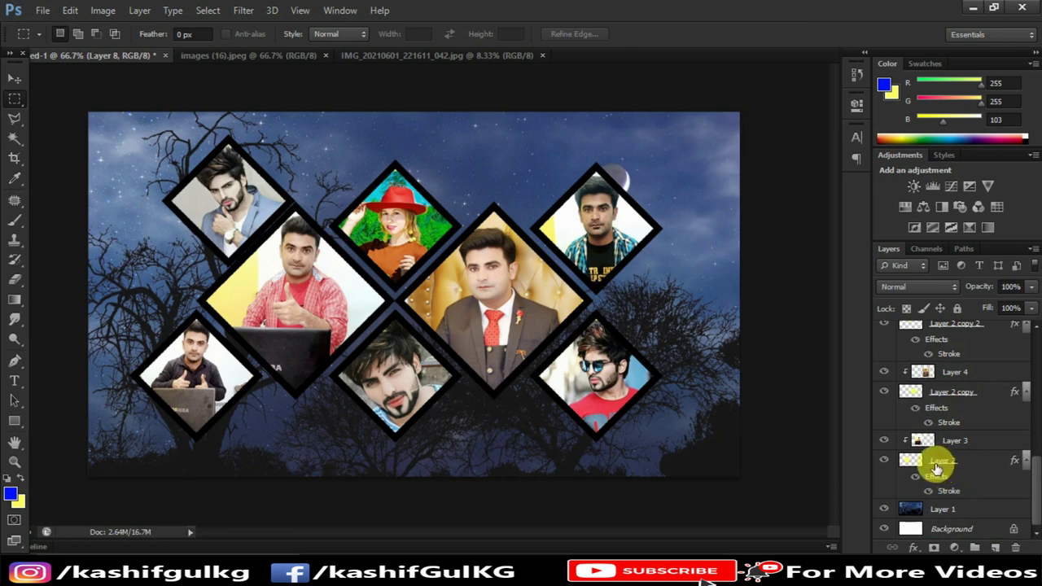
{"action": "left_click", "coordinate": [963, 462], "text": "shift"}
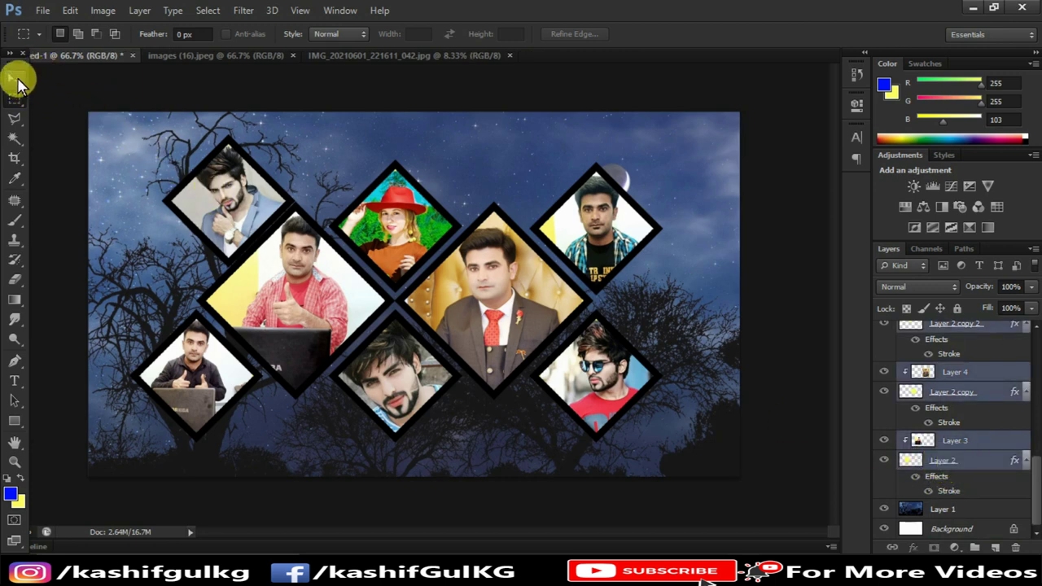
{"action": "left_click", "coordinate": [16, 82]}
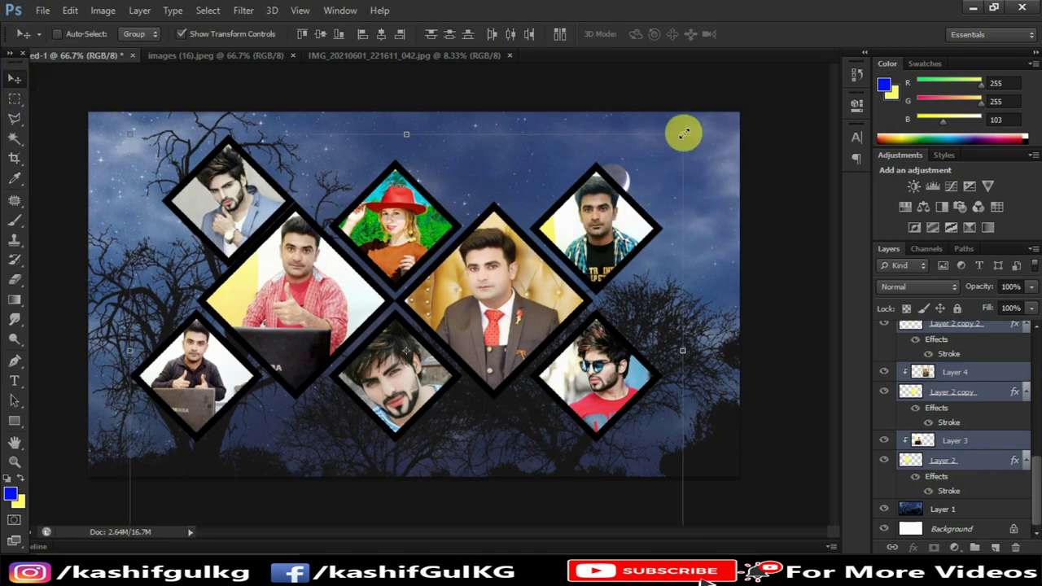
Scale all the framed portraits together to about 118% and recentre them on the canvas
{"action": "left_click_drag", "start_coordinate": [683, 133], "coordinate": [747, 99]}
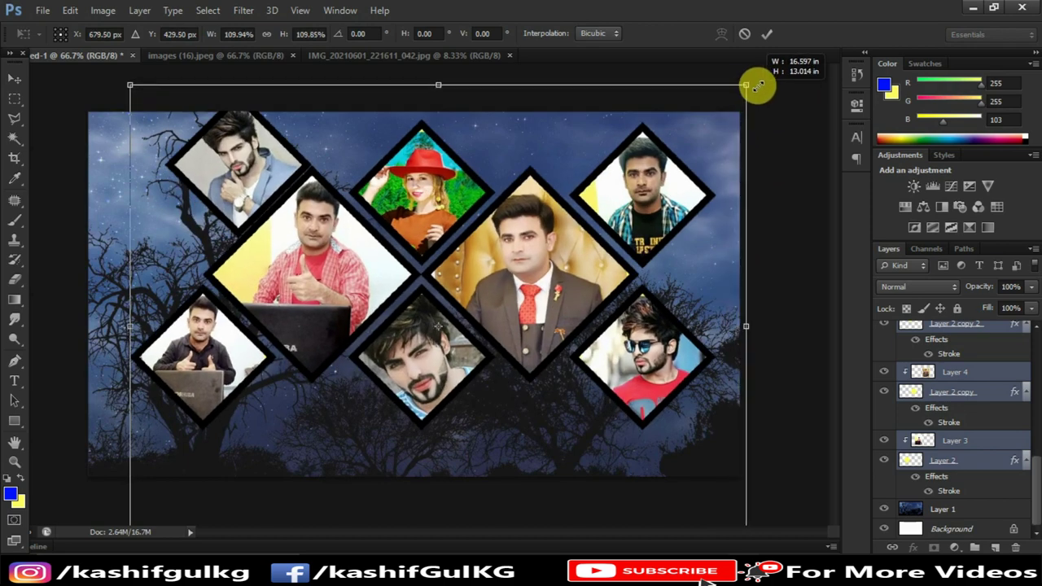
{"action": "left_click_drag", "start_coordinate": [747, 99], "coordinate": [728, 117]}
{"action": "left_click_drag", "start_coordinate": [672, 178], "coordinate": [636, 216]}
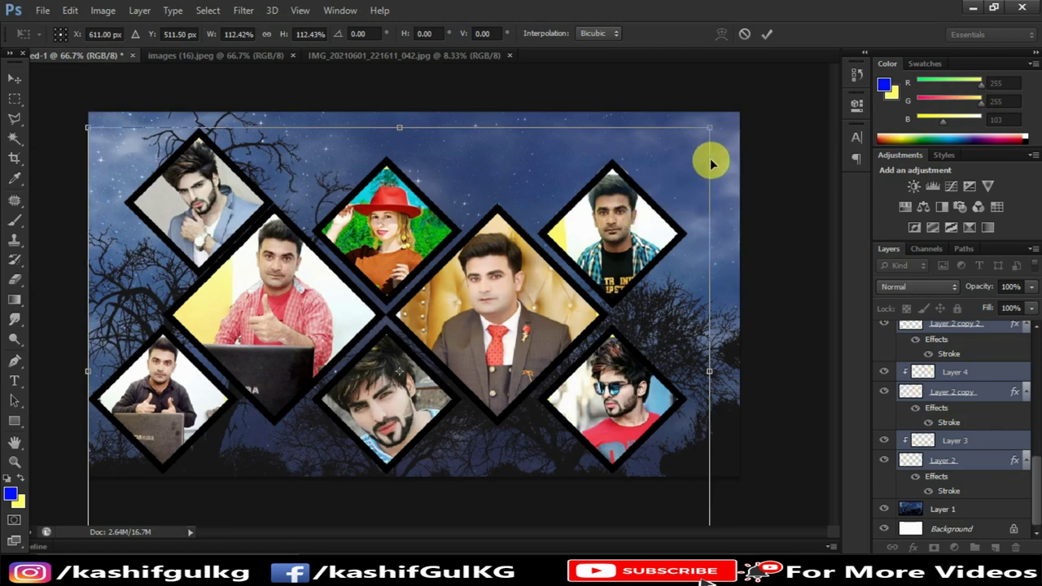
{"action": "left_click_drag", "start_coordinate": [707, 129], "coordinate": [756, 123]}
{"action": "left_click_drag", "start_coordinate": [617, 291], "coordinate": [623, 300]}
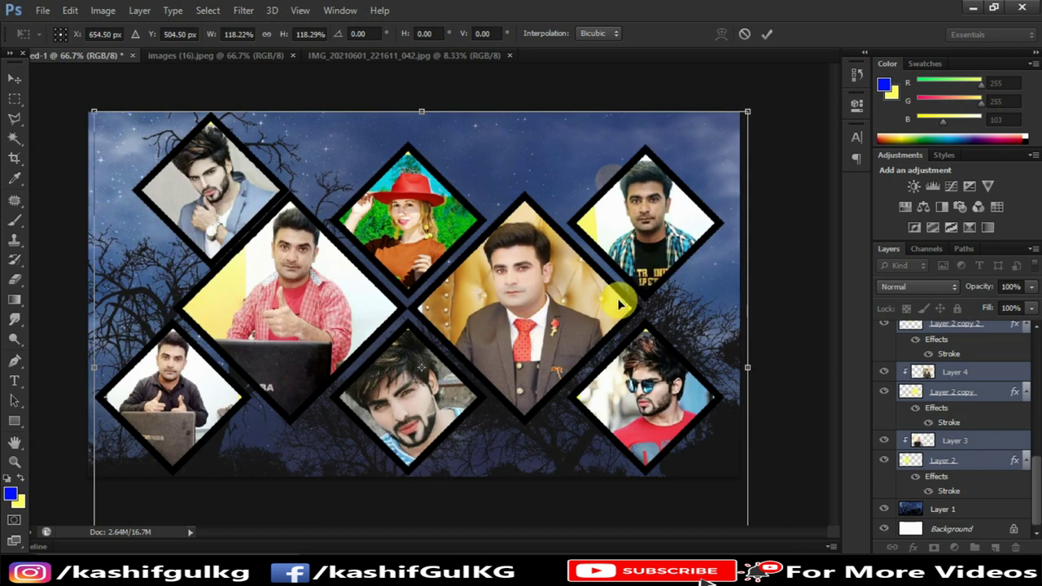
{"action": "left_click", "coordinate": [766, 33]}
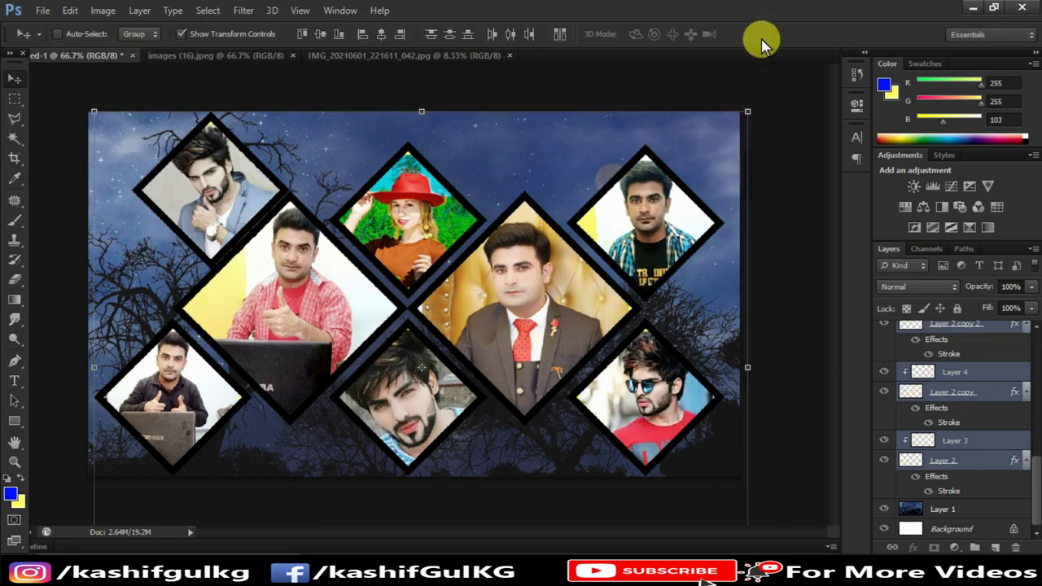